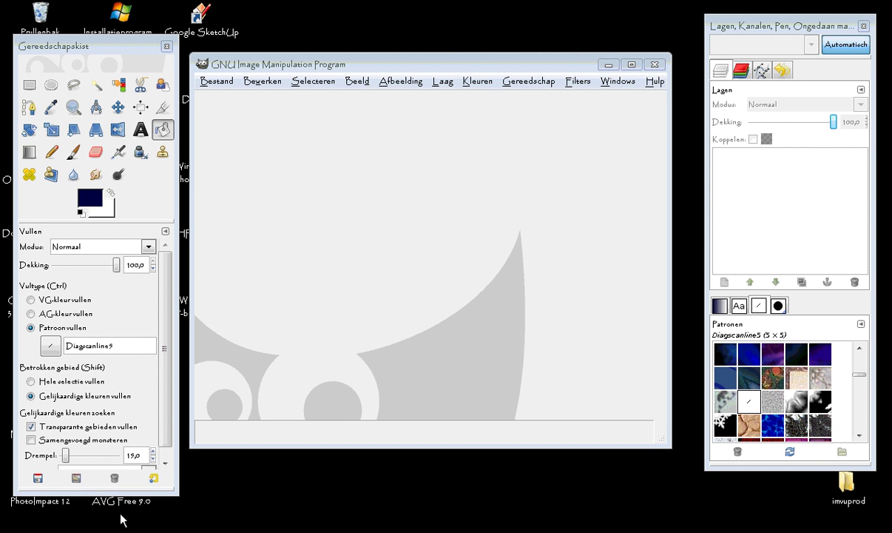
Create a new 640×400 pixel image with a white background.
click(224, 89)
click(220, 97)
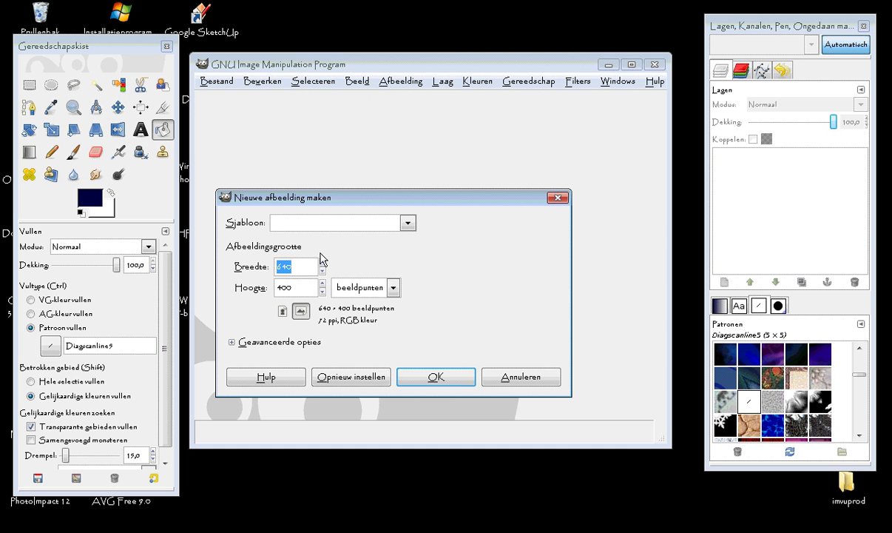
click(436, 378)
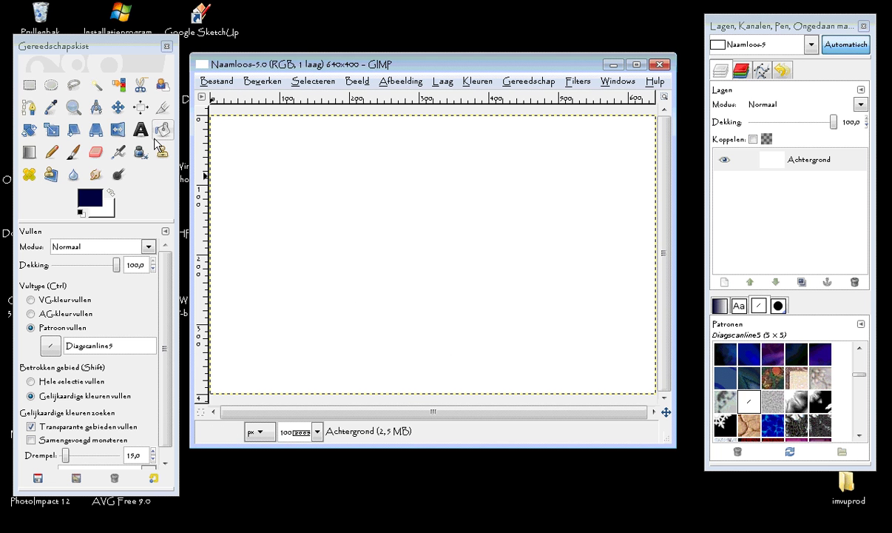
Set the foreground colour to dark navy 000034.
click(90, 198)
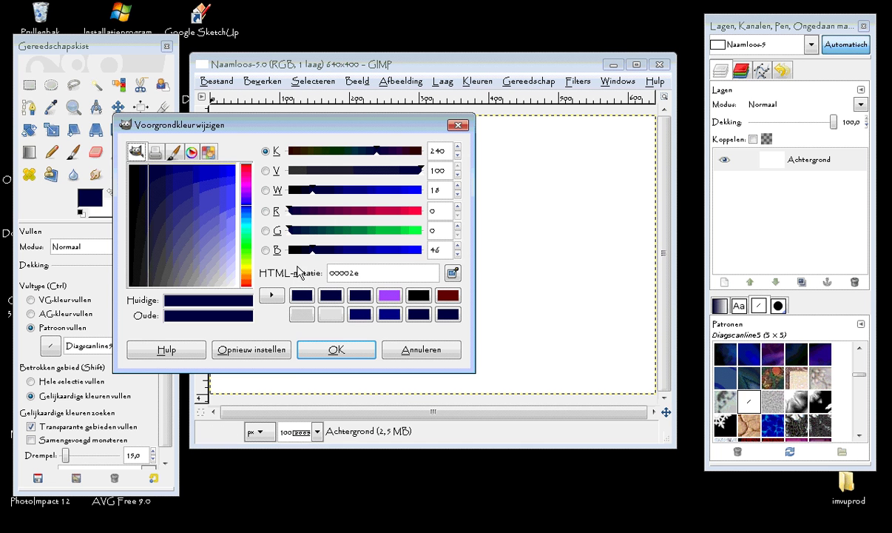
click(300, 296)
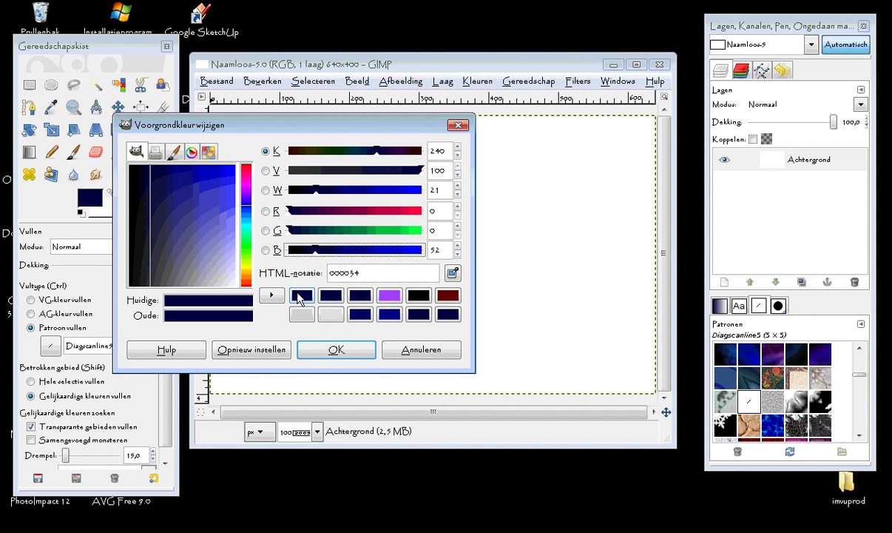
click(312, 355)
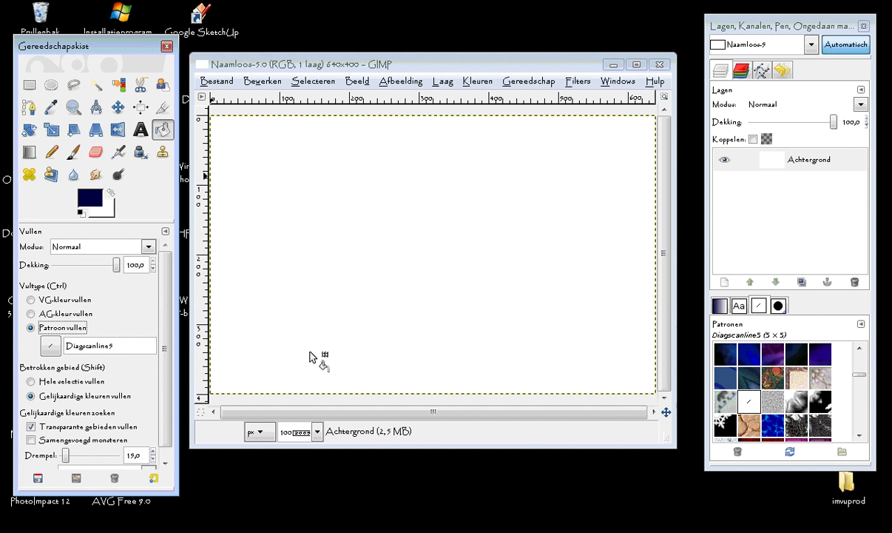
Fill the whole canvas with solid navy using foreground-colour fill instead of the pattern.
click(384, 237)
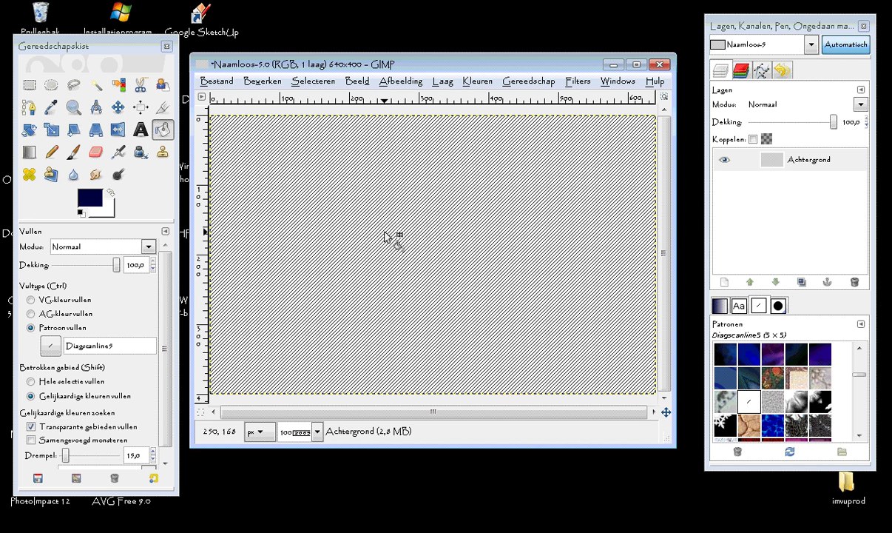
key(ctrl+z)
click(30, 300)
click(415, 199)
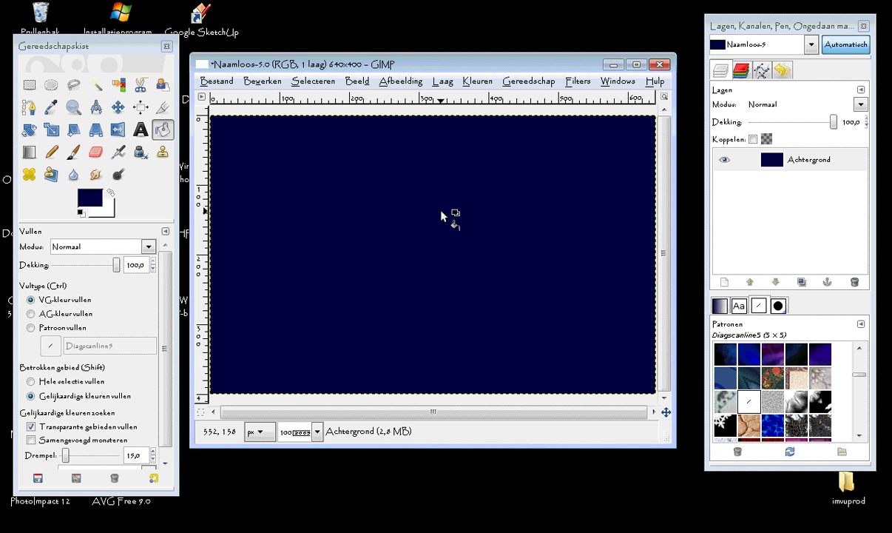
click(449, 83)
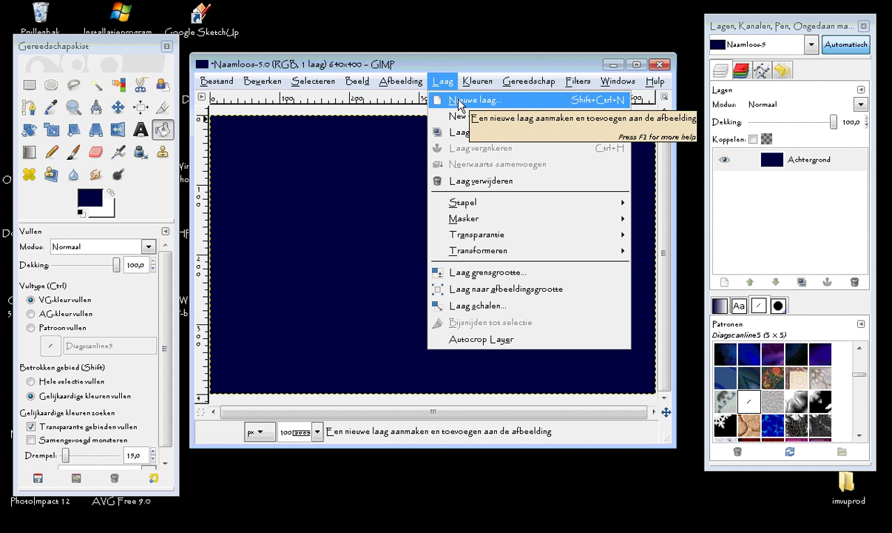
Add a transparent layer named Nieuwe laag above the background.
click(458, 102)
click(128, 283)
click(710, 155)
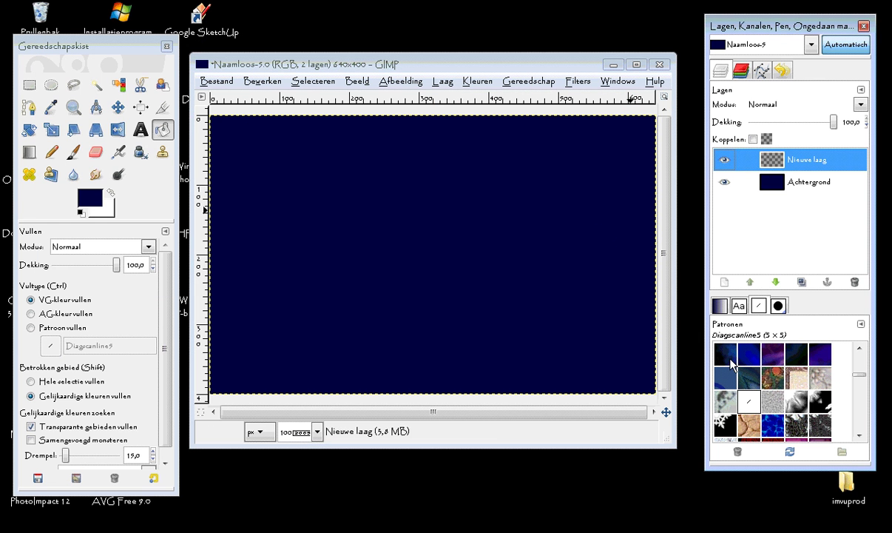
Bucket-fill the new layer with the Diagscanline5 pattern.
click(760, 312)
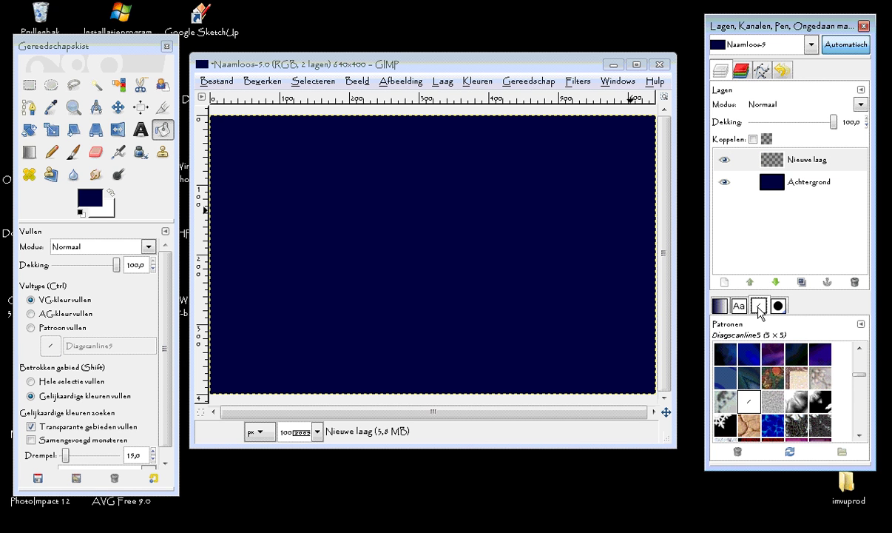
click(747, 405)
click(41, 333)
click(344, 227)
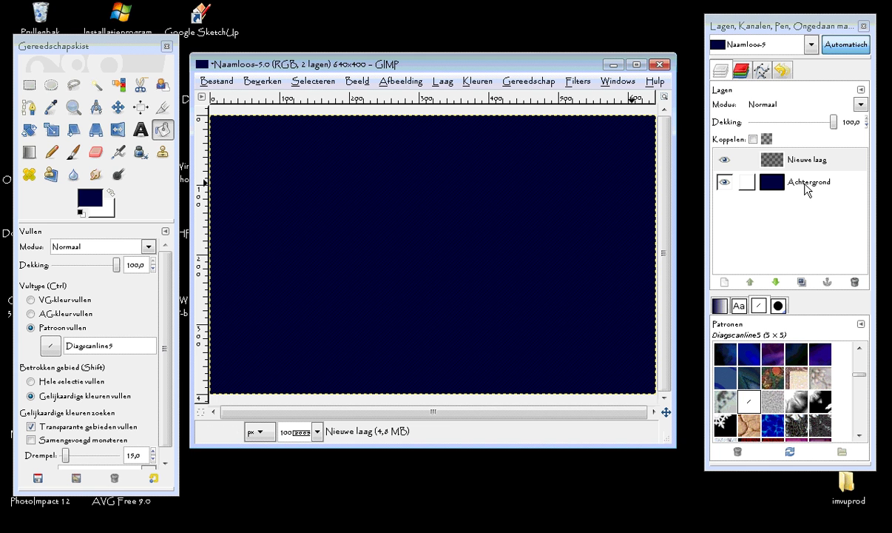
Bump-map the Achtergrond layer with Nieuwe laag-55 as the map and Sinusoïdaal type.
click(806, 189)
click(578, 82)
mouse_move(619, 333)
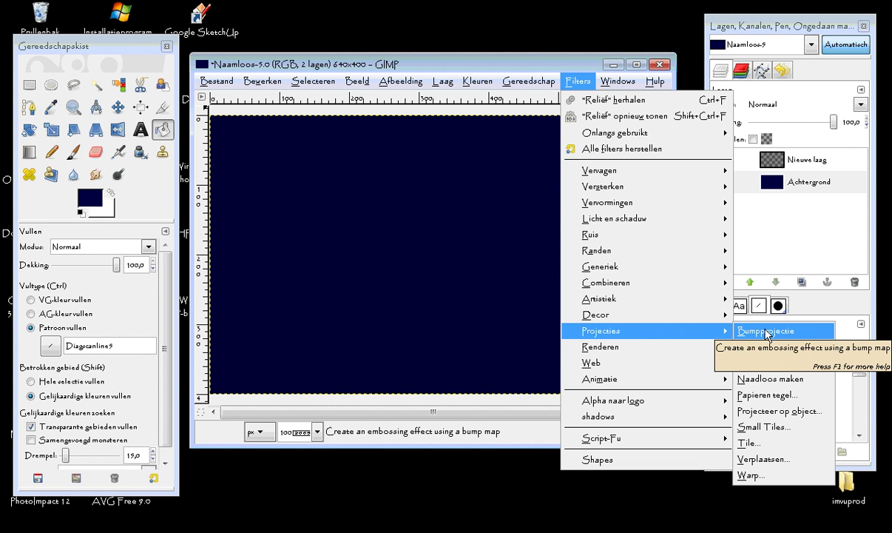
click(766, 335)
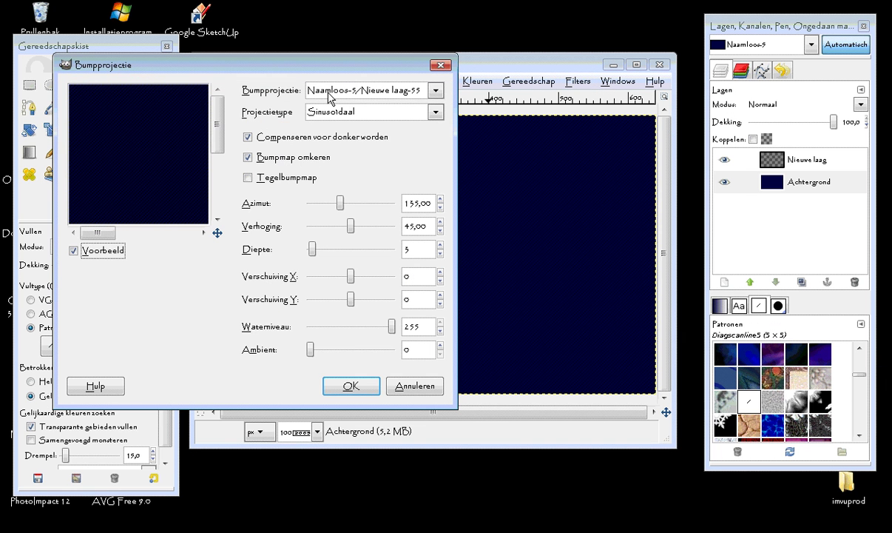
click(329, 93)
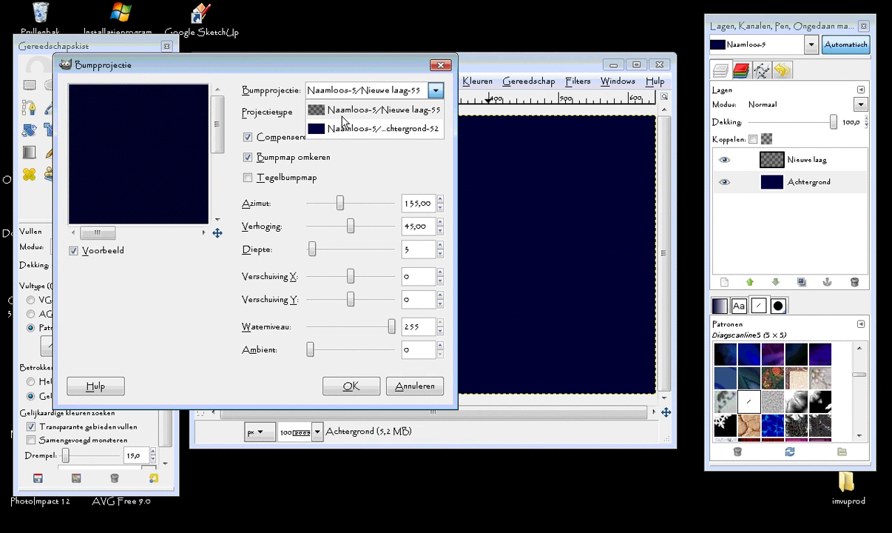
click(329, 111)
click(331, 117)
click(354, 164)
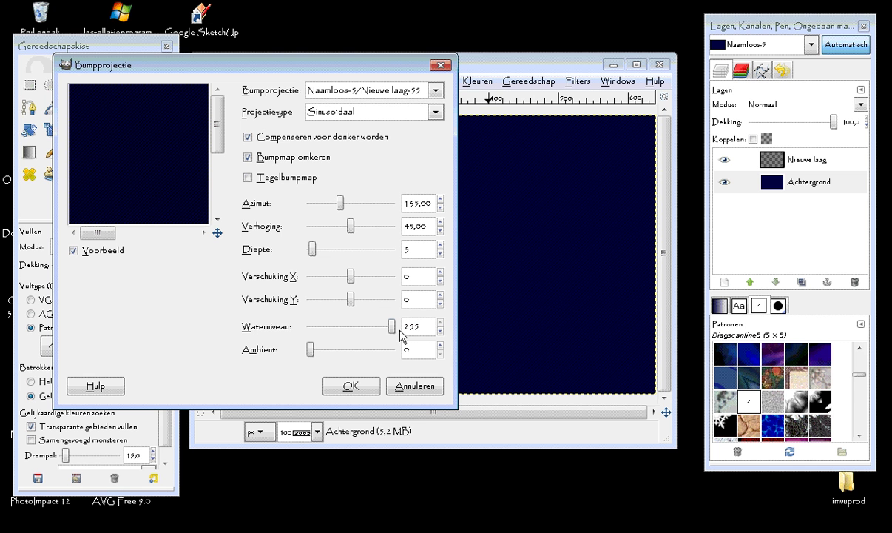
click(350, 388)
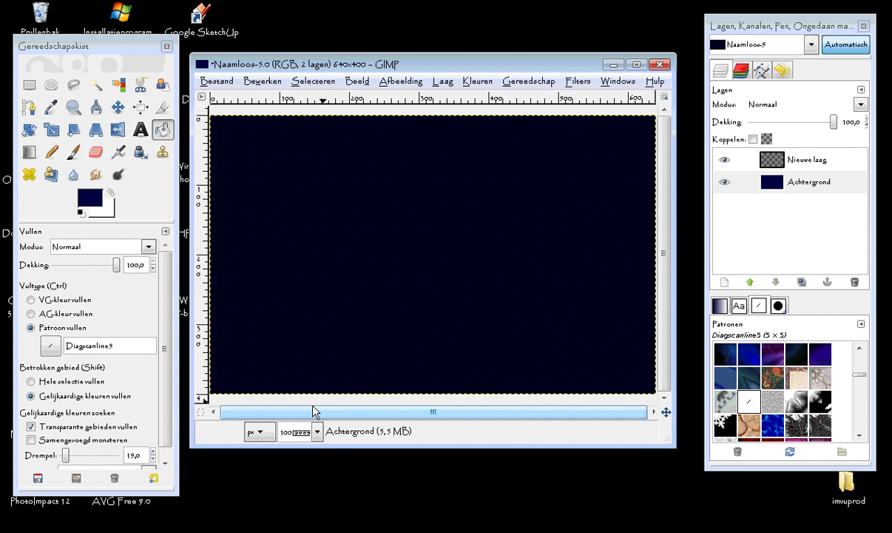
Delete the Nieuwe laag pattern layer from the Layers panel.
click(804, 164)
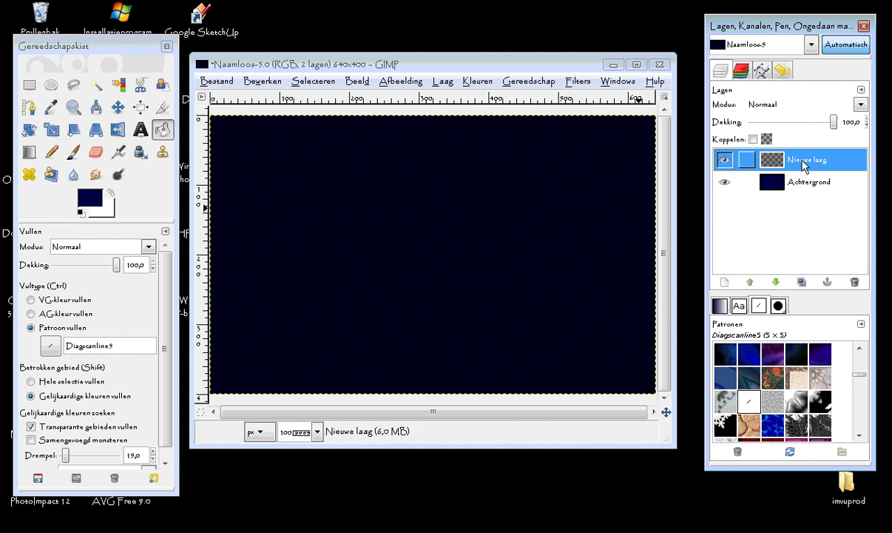
right_click(805, 164)
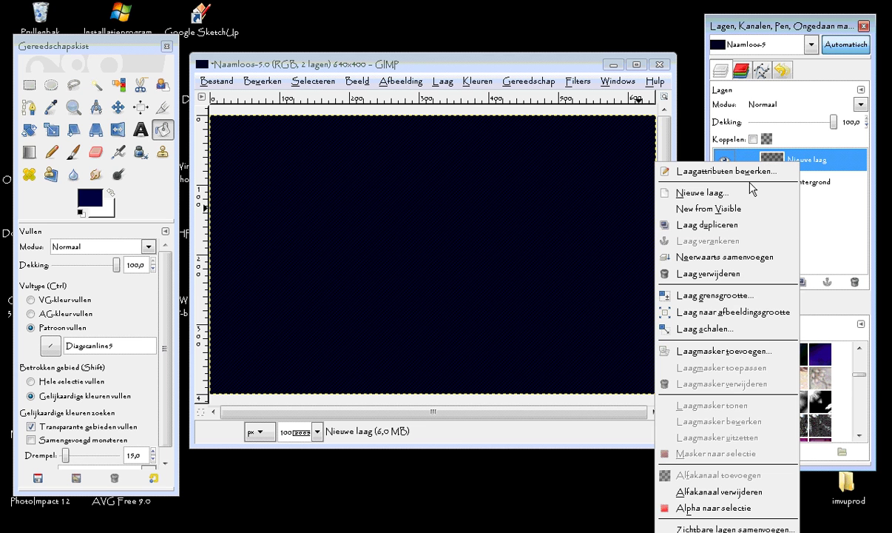
click(706, 274)
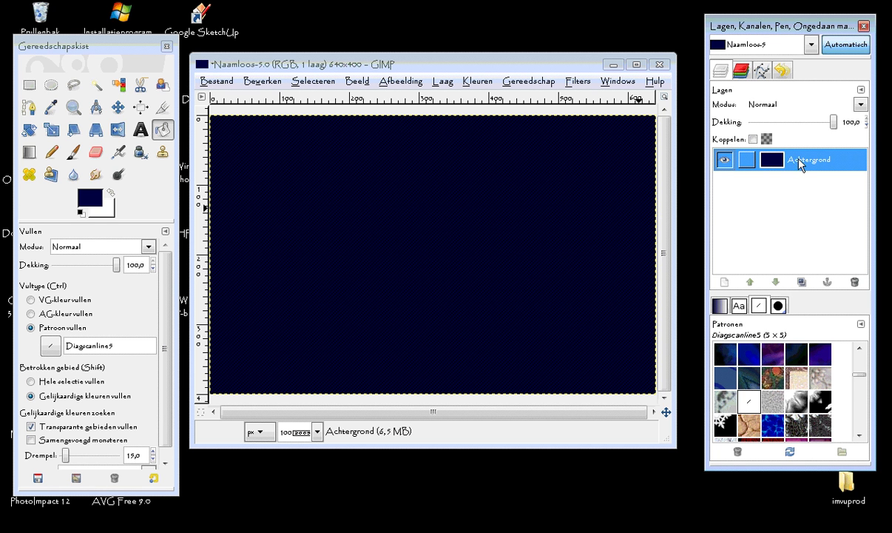
Add a new transparent layer above the denim background.
click(442, 81)
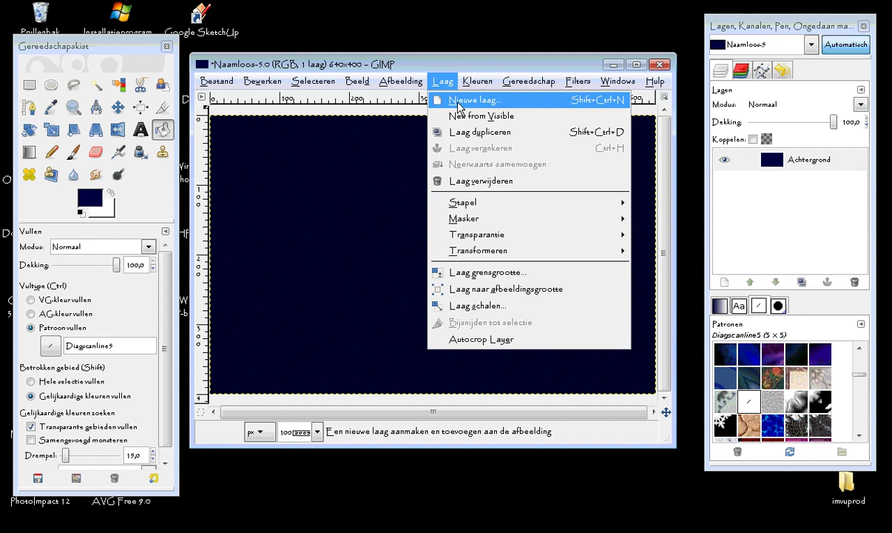
click(459, 101)
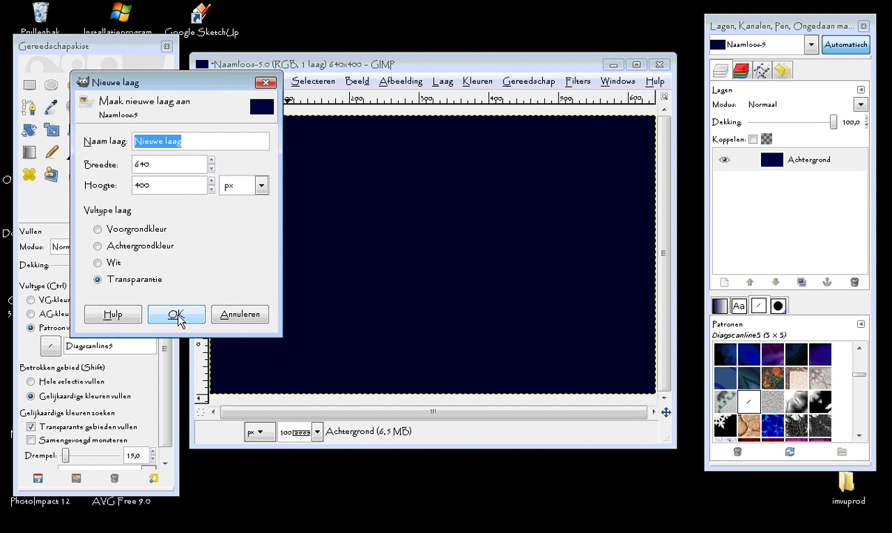
click(176, 315)
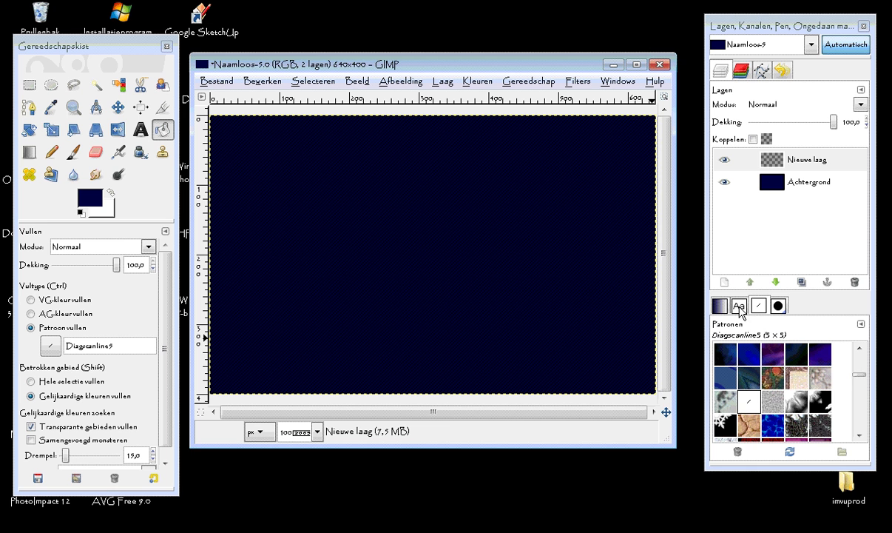
Stamp the white (es)Shades brush at scale 0,49 near the top-left.
click(778, 305)
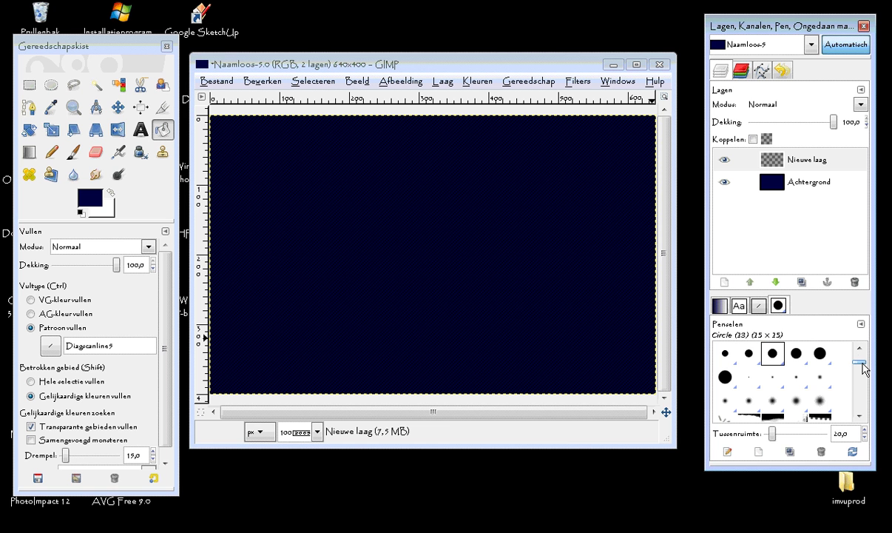
scroll(862, 362, down, 5)
scroll(862, 360, up, 5)
click(860, 416)
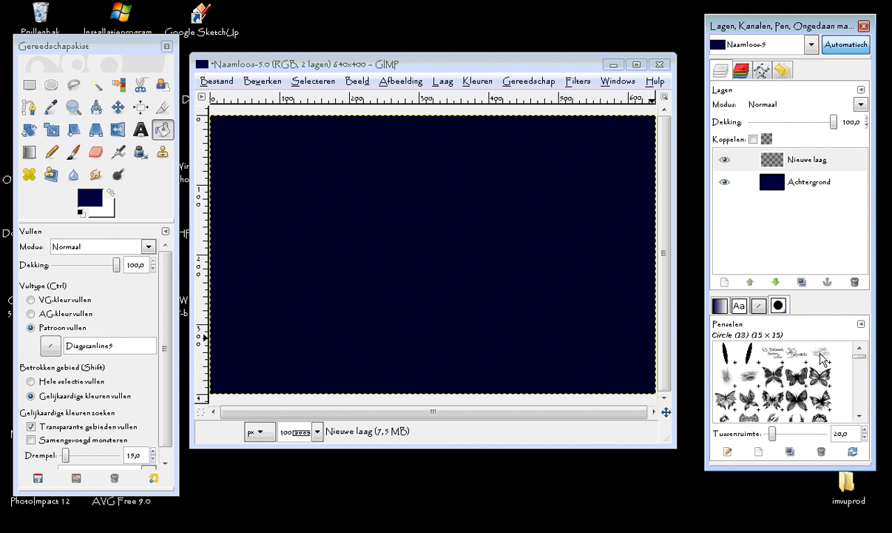
click(820, 354)
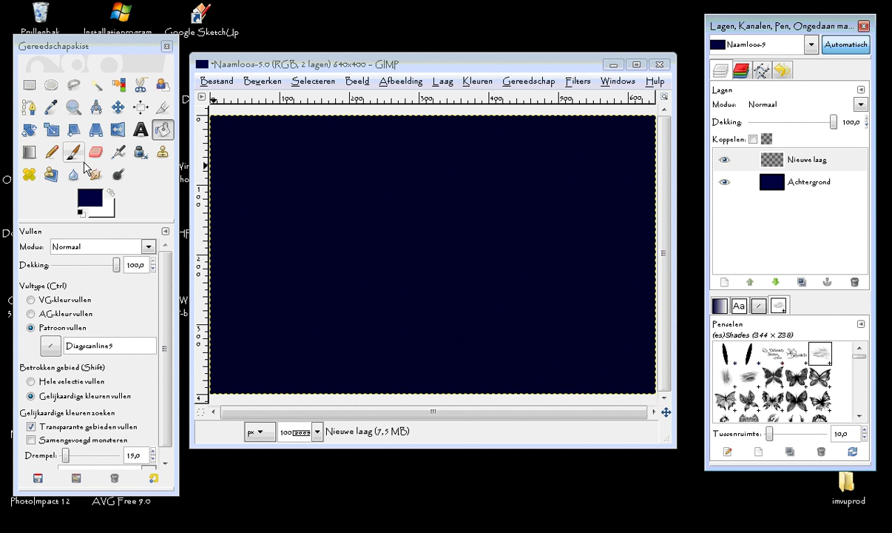
click(69, 157)
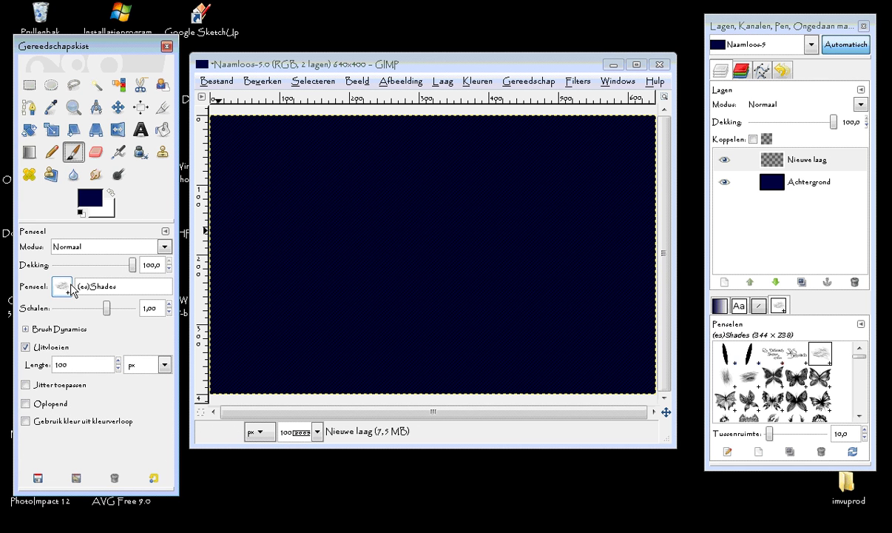
drag(107, 308, 99, 309)
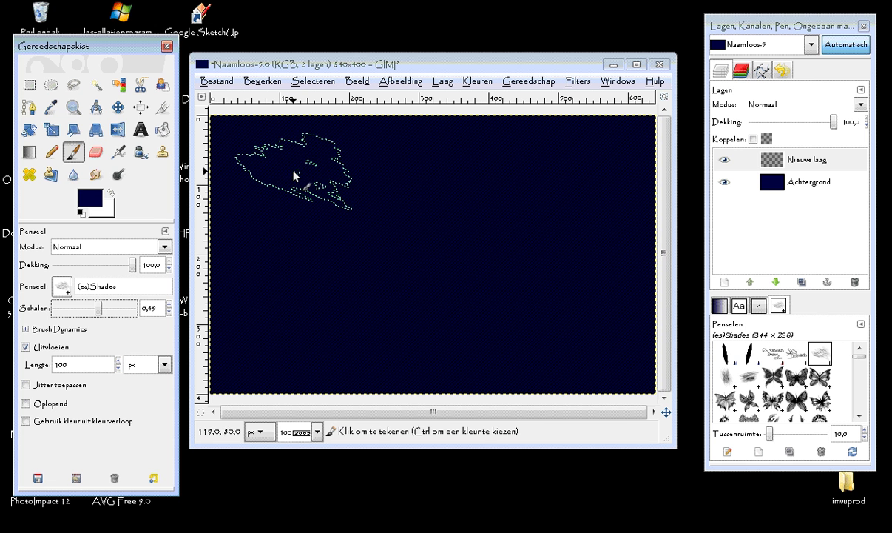
click(111, 193)
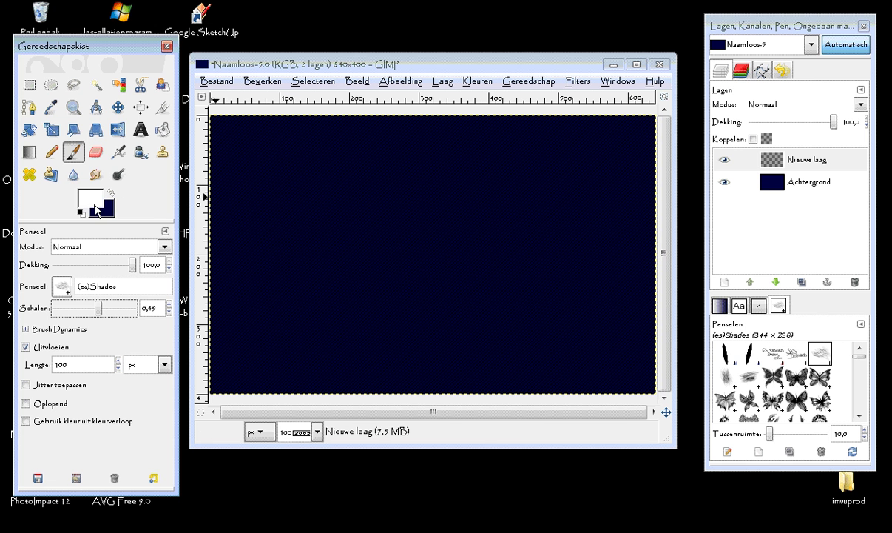
click(288, 171)
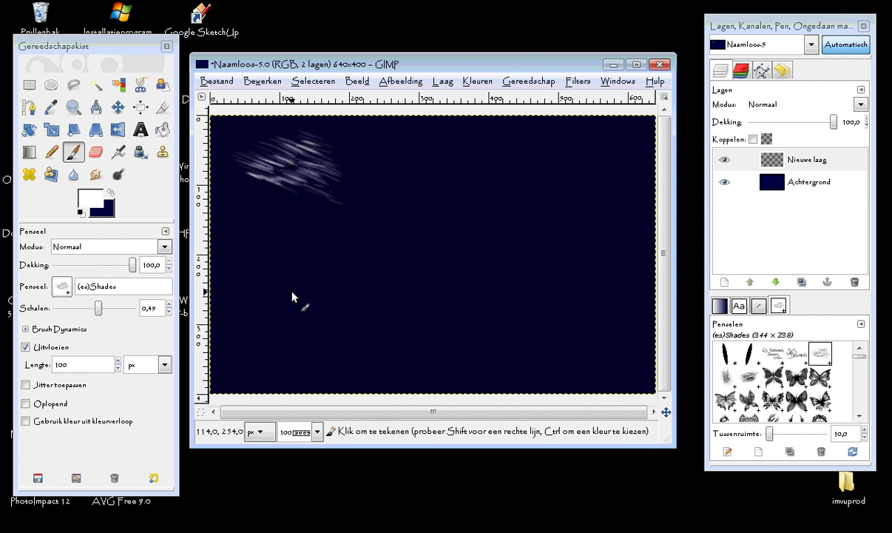
Duplicate the streak layer, invert the copy, deselect, and nudge it slightly offset.
right_click(811, 167)
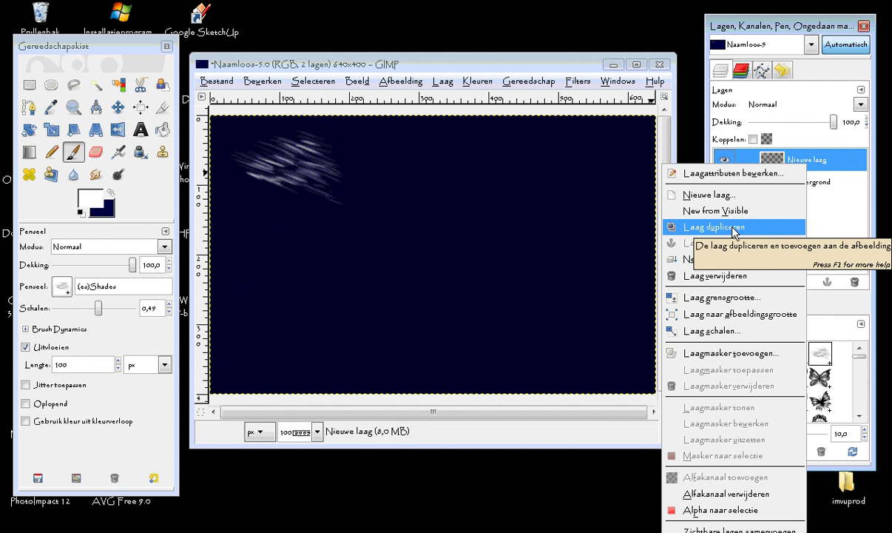
click(734, 231)
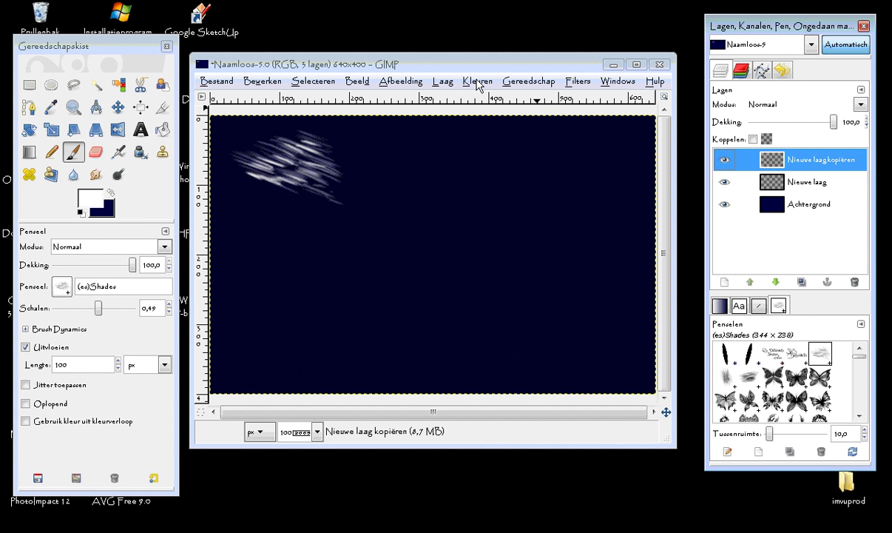
click(478, 83)
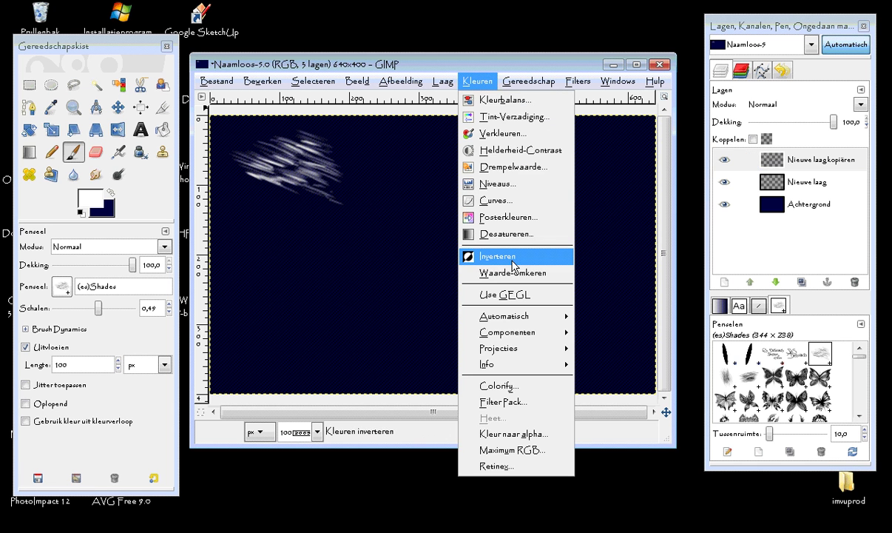
click(510, 256)
key(ctrl+shift+a)
click(119, 108)
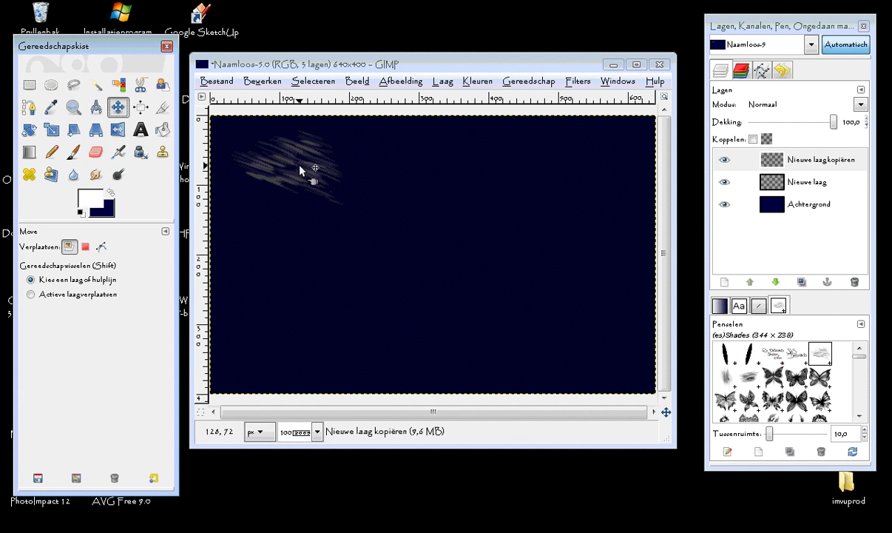
drag(309, 165, 312, 173)
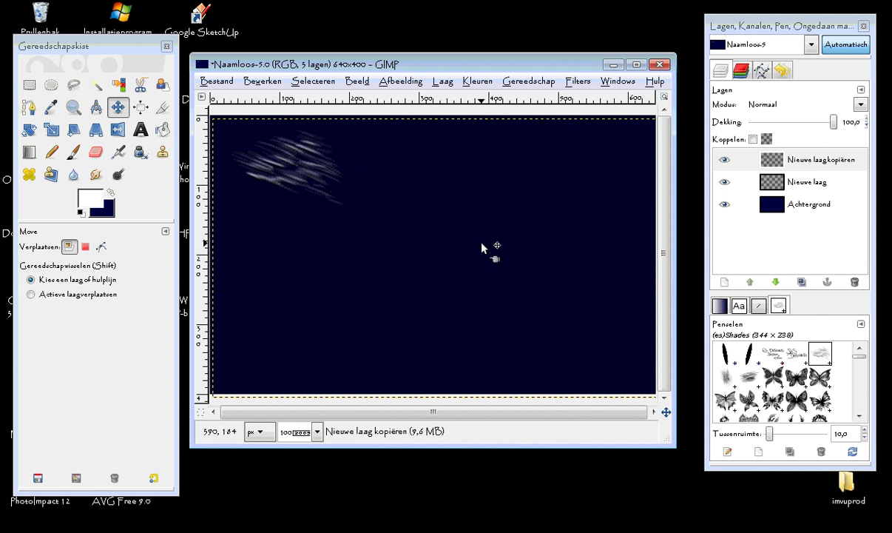
Set the original Nieuwe laag layer's mode to Overheen leggen.
click(808, 183)
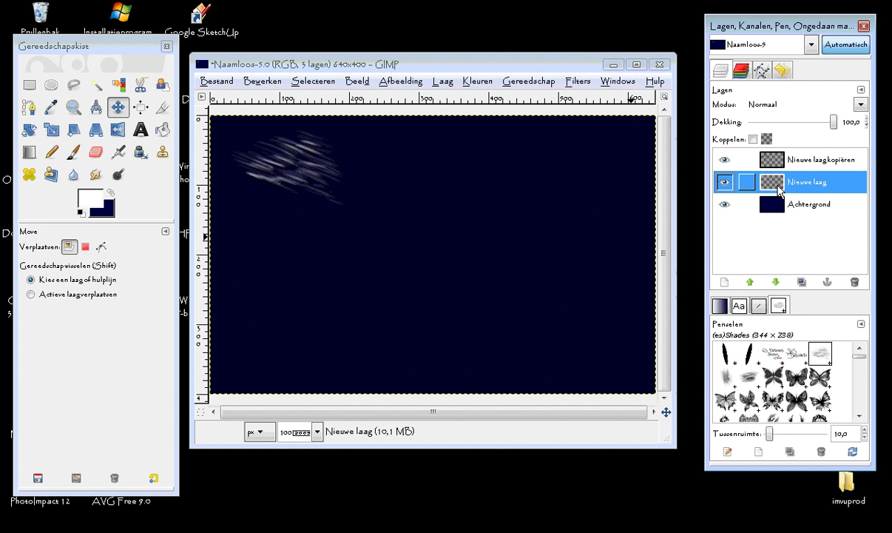
click(773, 104)
click(777, 222)
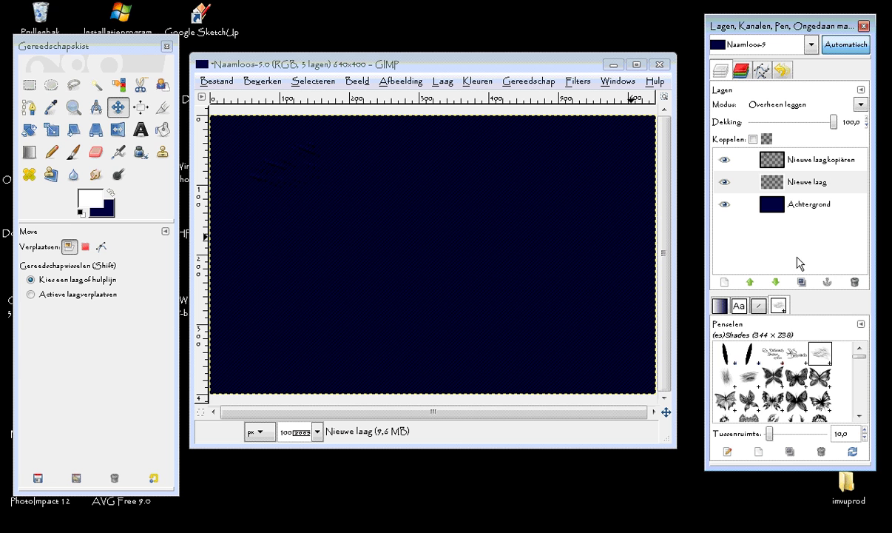
Select the (es)Shades2 brush with the Paintbrush at scale 0,92.
click(746, 381)
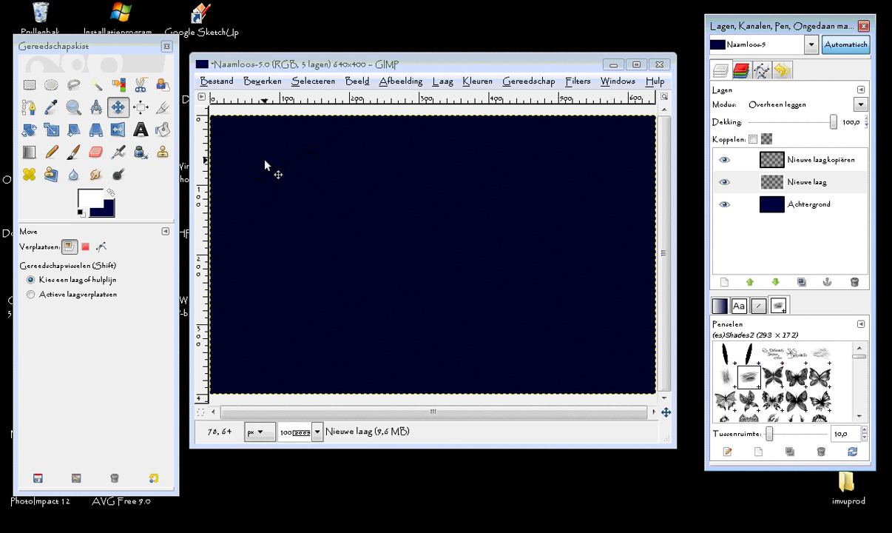
click(73, 152)
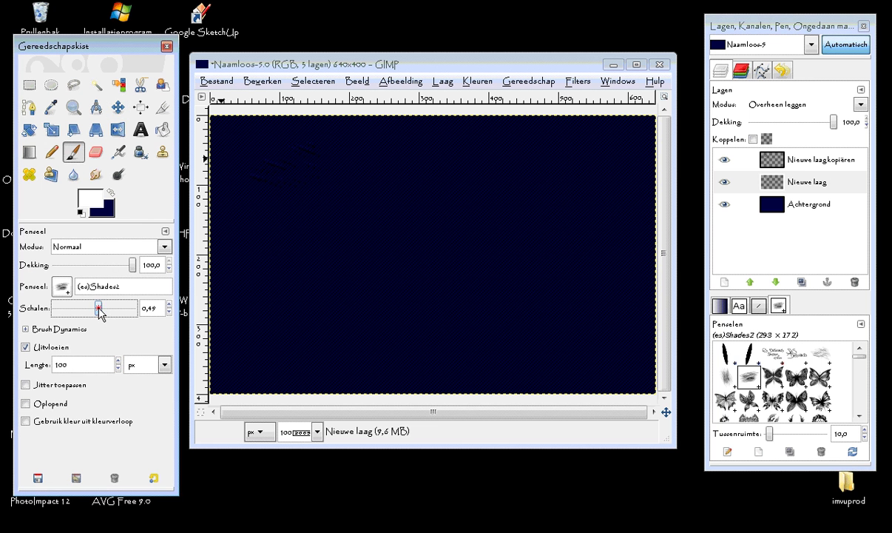
drag(98, 308, 105, 308)
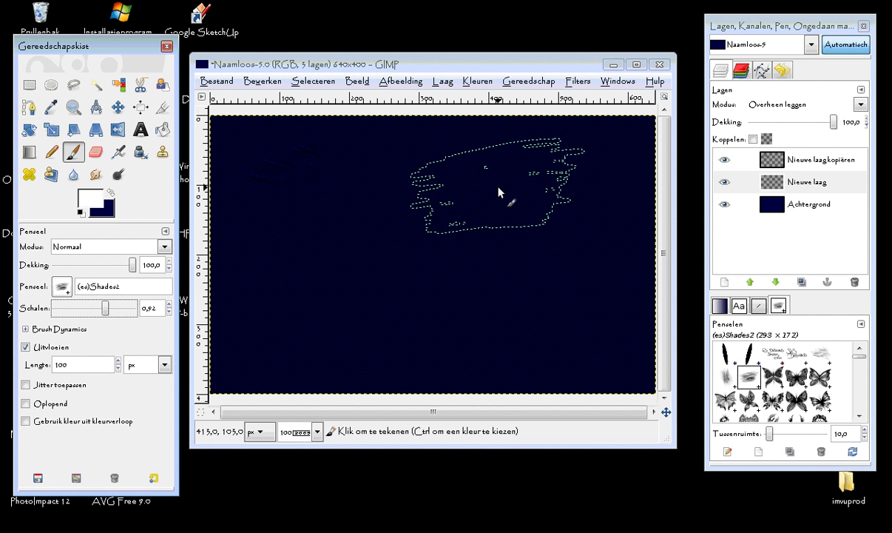
Add new layer Nieuwe laag#1 and stamp white streaks in the upper right.
click(765, 159)
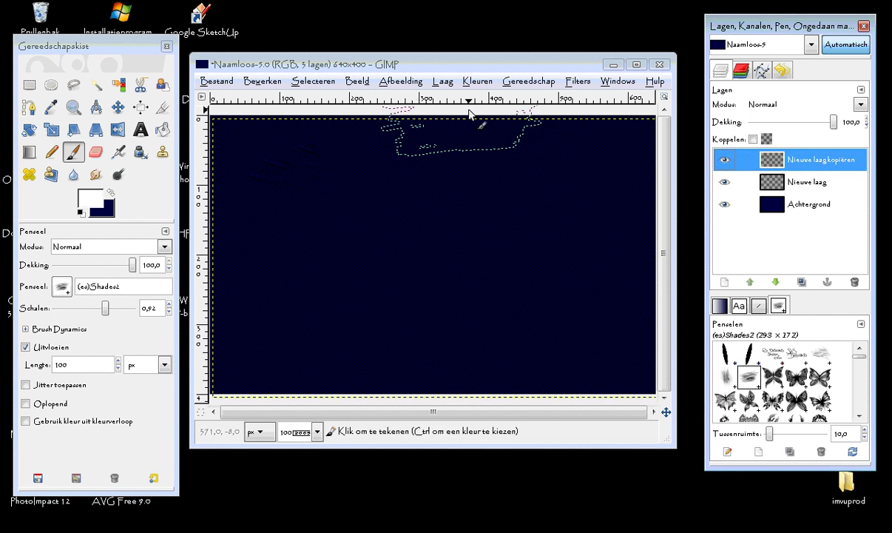
click(442, 81)
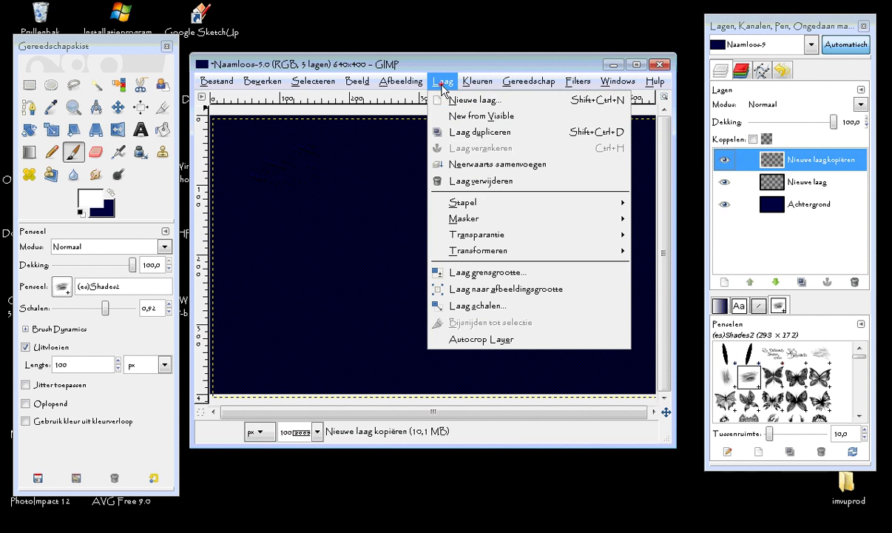
click(476, 102)
click(194, 329)
drag(579, 245, 544, 183)
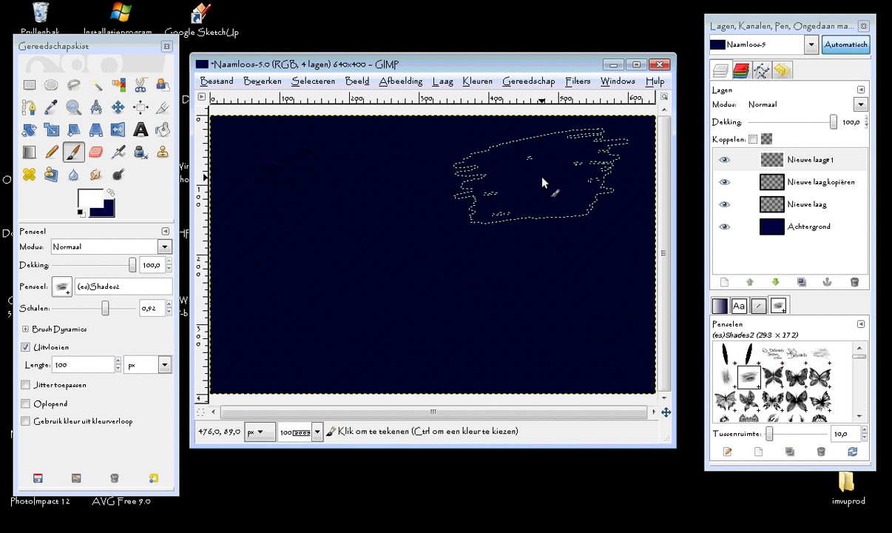
click(544, 183)
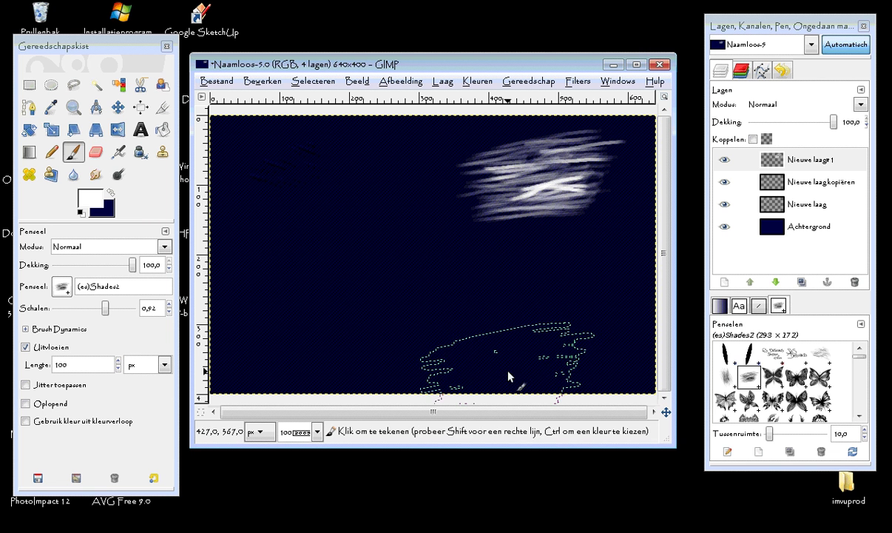
Duplicate the stamp layer as Nieuwe laag#2, invert it, and offset it slightly.
right_click(763, 157)
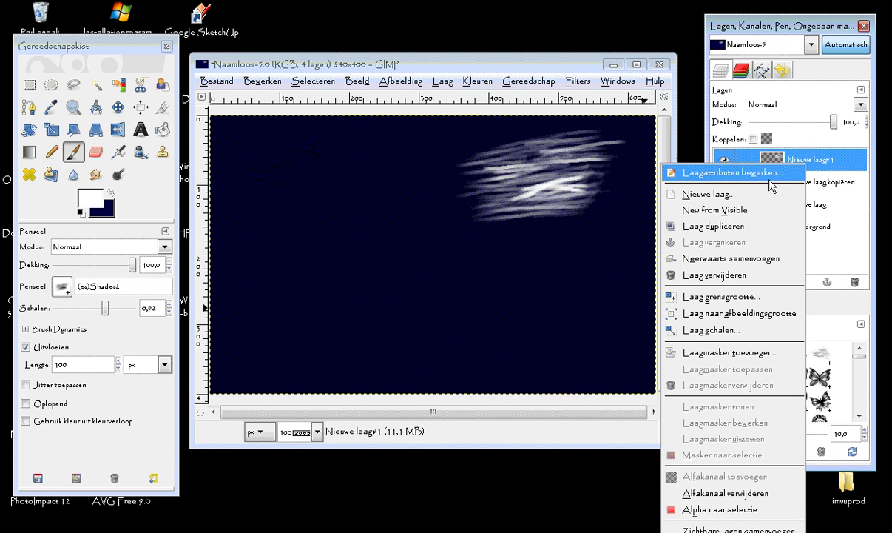
click(721, 228)
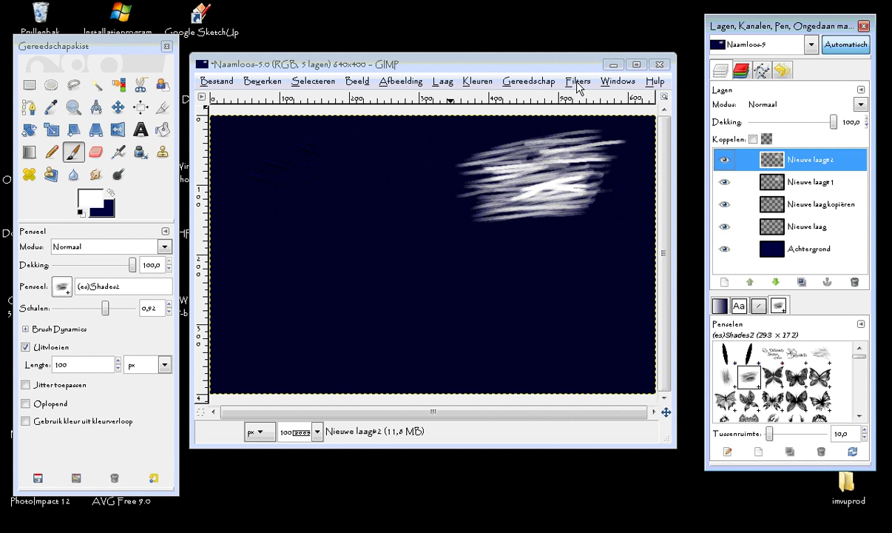
click(473, 81)
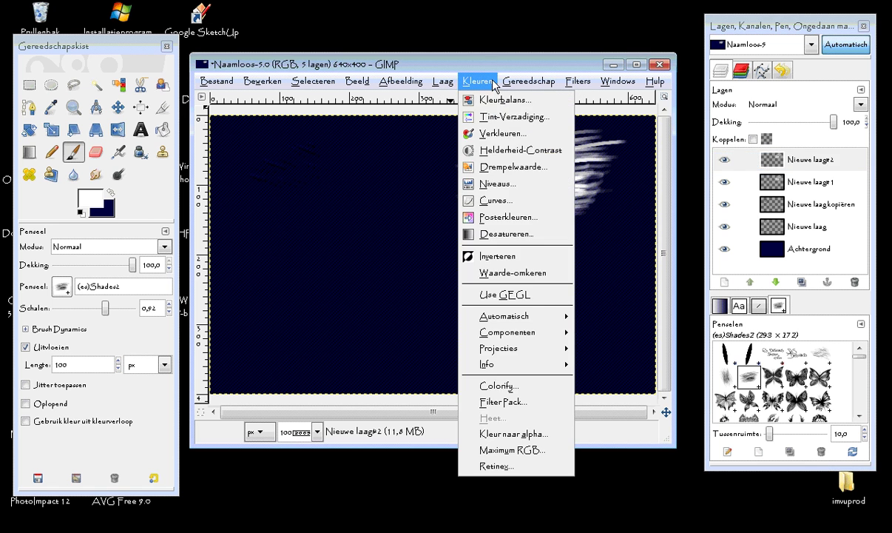
click(477, 250)
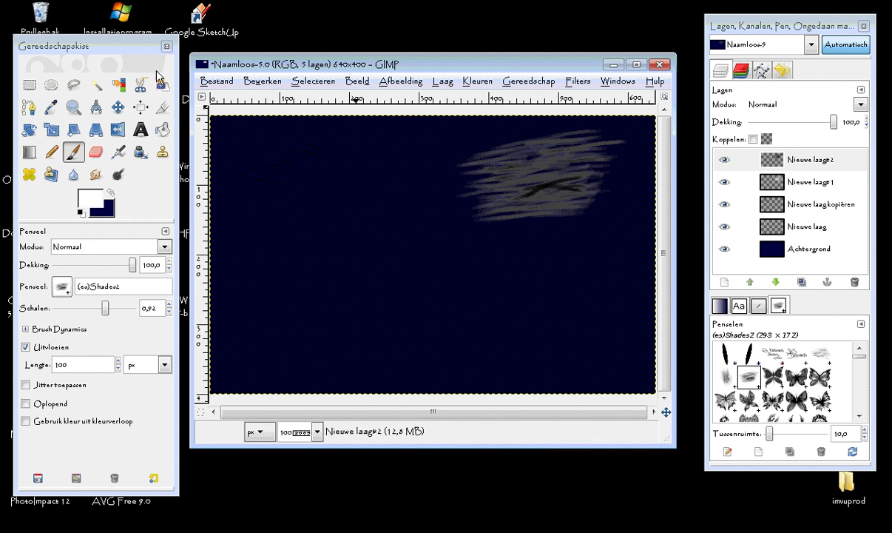
click(118, 107)
drag(550, 167, 554, 170)
Set Nieuwe laag#1's mode to Overheen leggen.
click(758, 180)
click(769, 107)
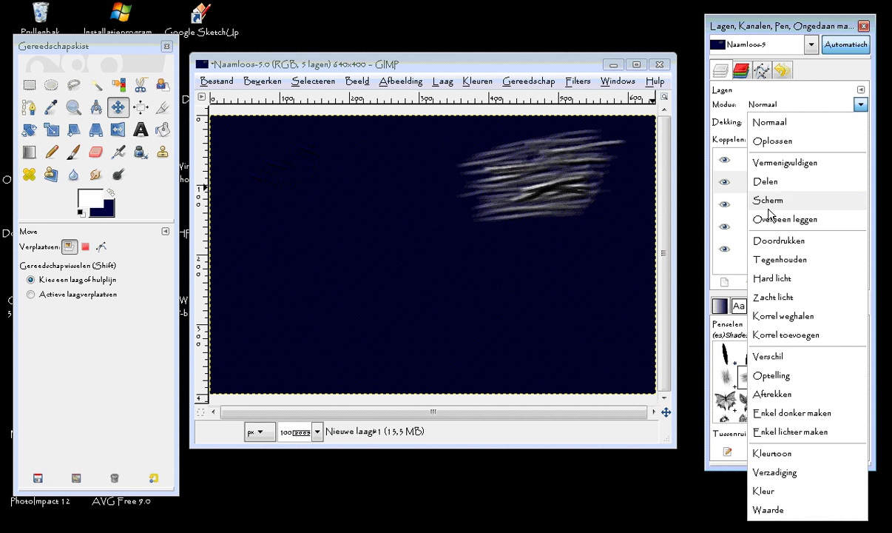
click(771, 222)
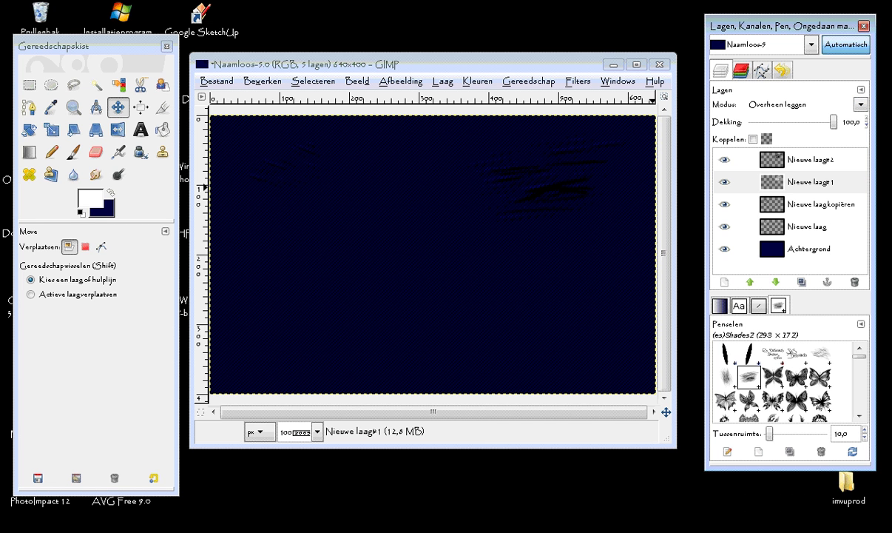
Select the Circle (05) brush with the Paintbrush and try a short stroke.
scroll(858, 402, down, 10)
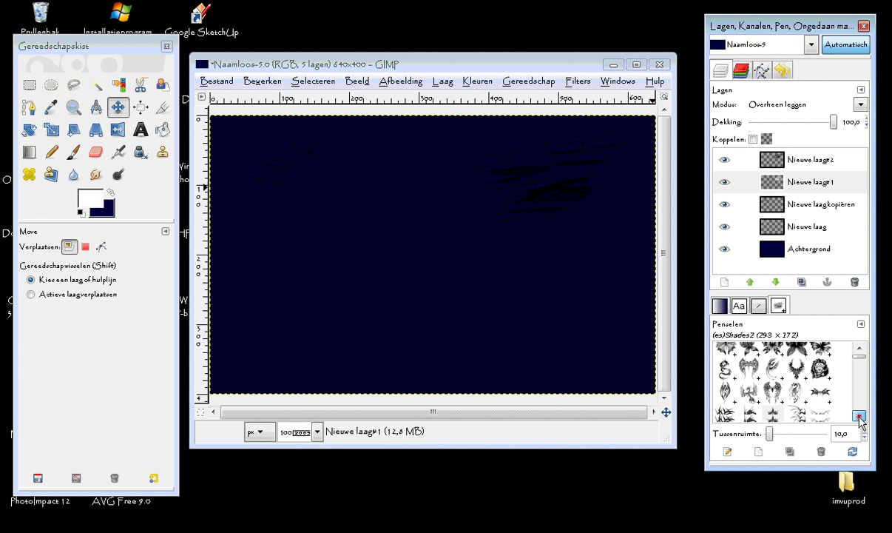
mouse_move(861, 359)
mouse_down()
mouse_move(860, 372)
mouse_move(862, 361)
mouse_up()
click(796, 383)
click(71, 153)
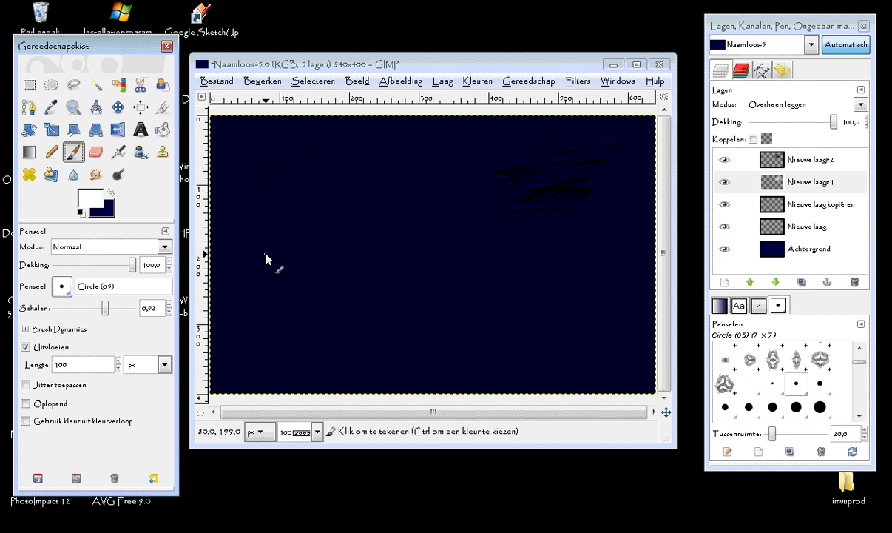
mouse_move(260, 265)
mouse_down()
mouse_move(275, 260)
mouse_move(259, 265)
mouse_up()
key(ctrl)
Add new layer Nieuwe laag#3 on top and paint a small white rip on the left.
click(765, 159)
click(441, 82)
click(448, 98)
click(206, 348)
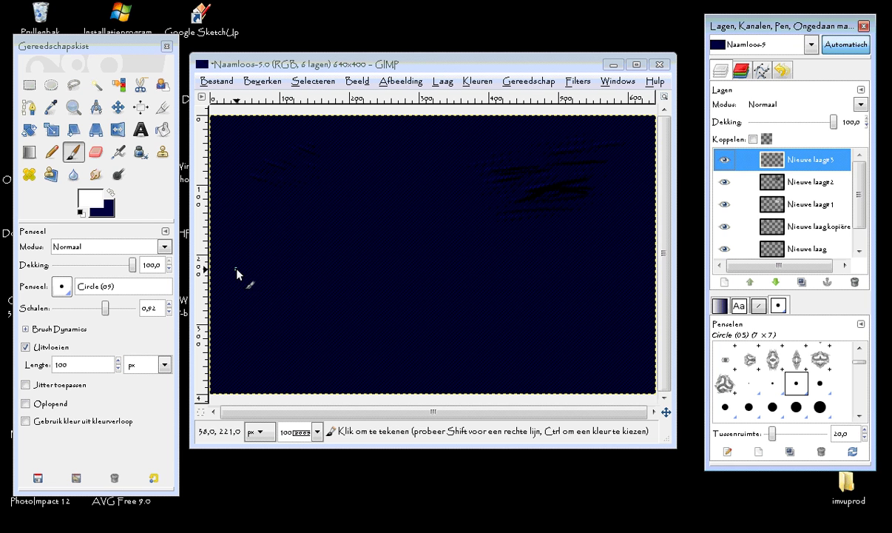
mouse_move(246, 256)
mouse_down()
mouse_move(264, 250)
mouse_move(254, 262)
mouse_up()
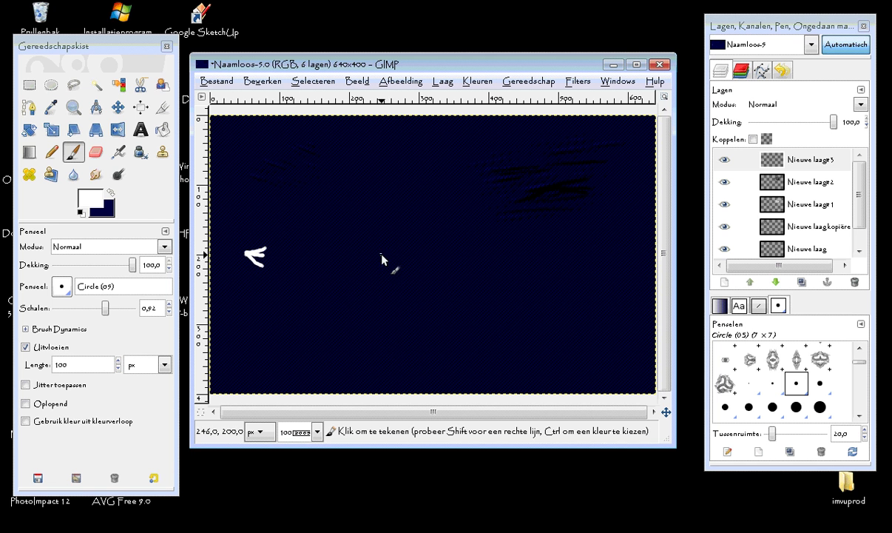
Duplicate the rip layer as Nieuwe laag#4, invert it to black, and nudge it slightly down.
right_click(746, 158)
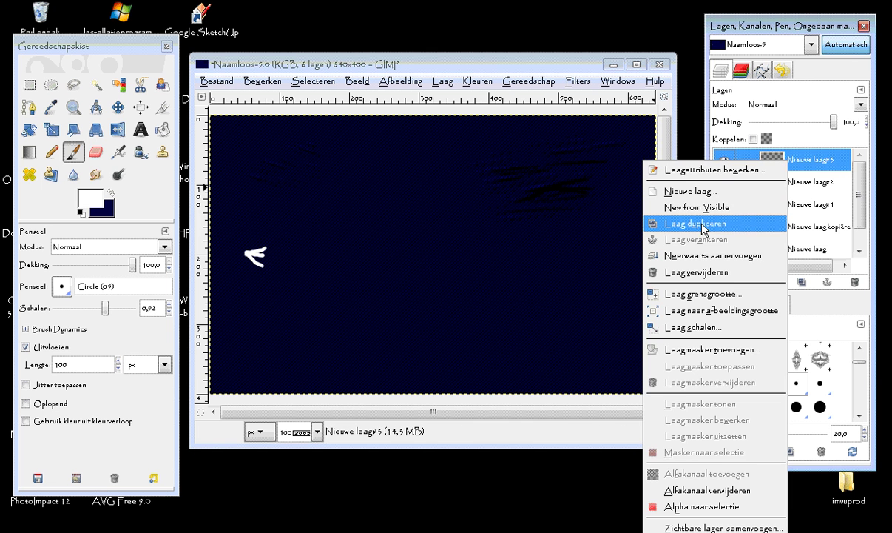
click(672, 225)
click(441, 83)
mouse_move(478, 81)
click(497, 256)
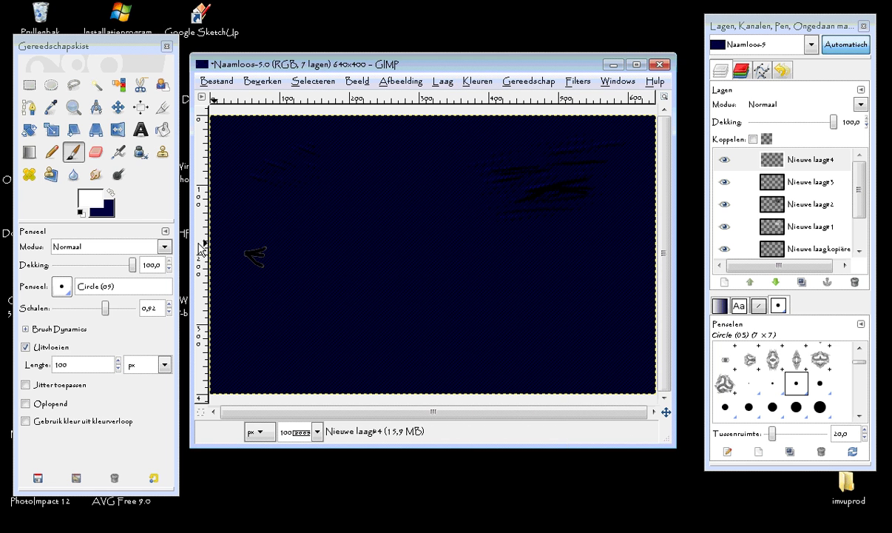
click(117, 107)
drag(251, 252, 248, 253)
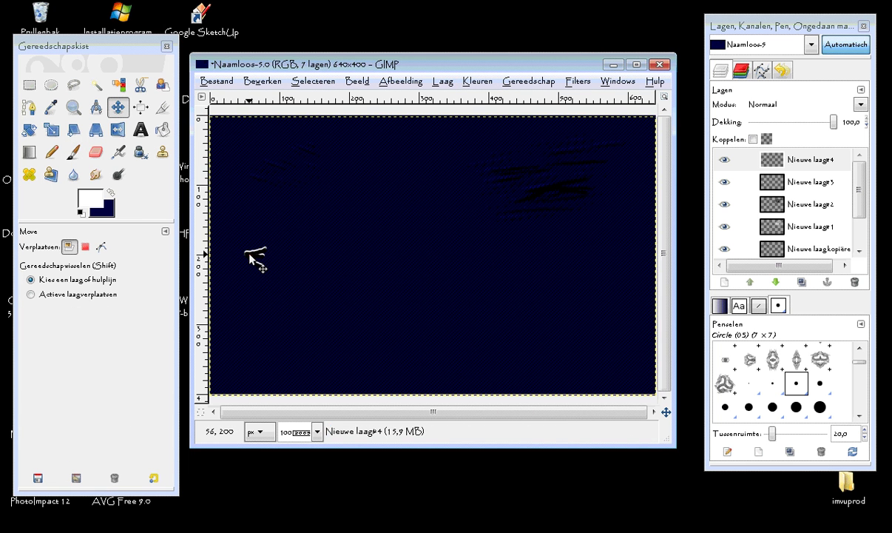
Set Nieuwe laag#3 to Overheen leggen blending and Nieuwe laag#4 opacity to 47,9.
click(802, 185)
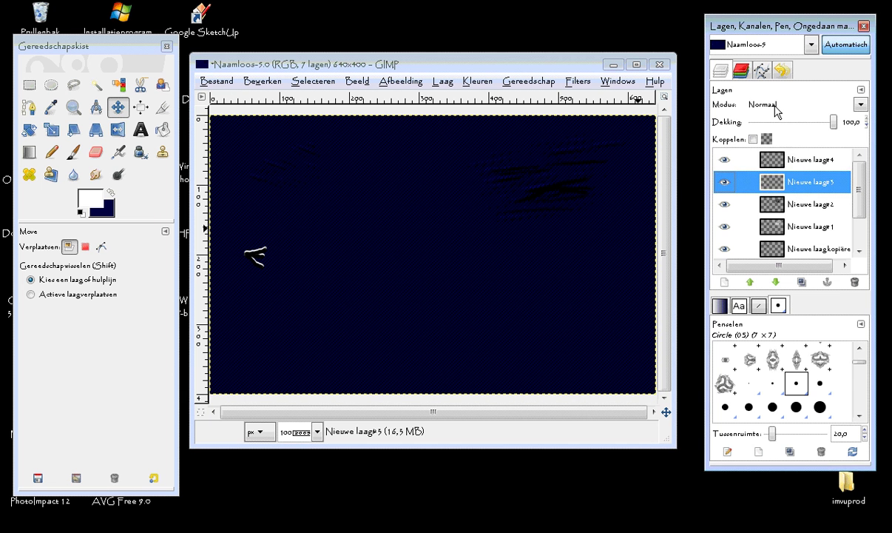
click(777, 111)
click(782, 222)
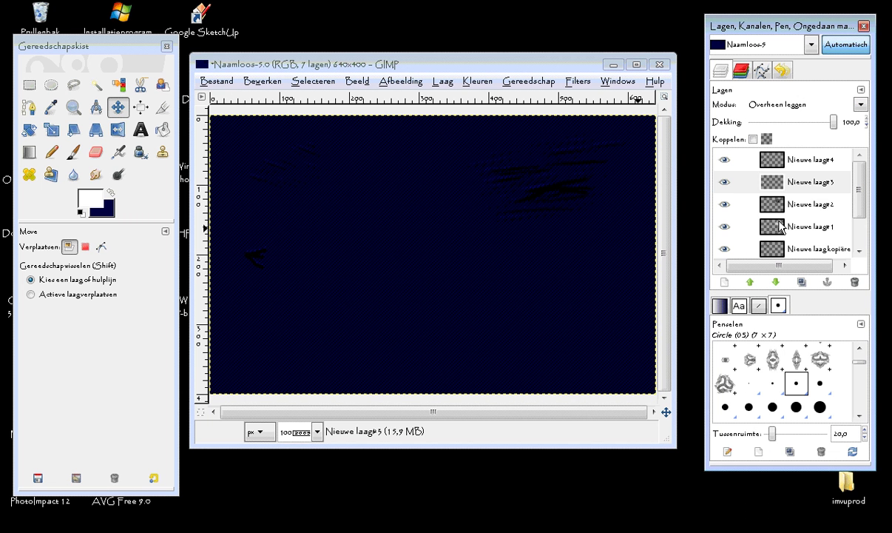
click(793, 163)
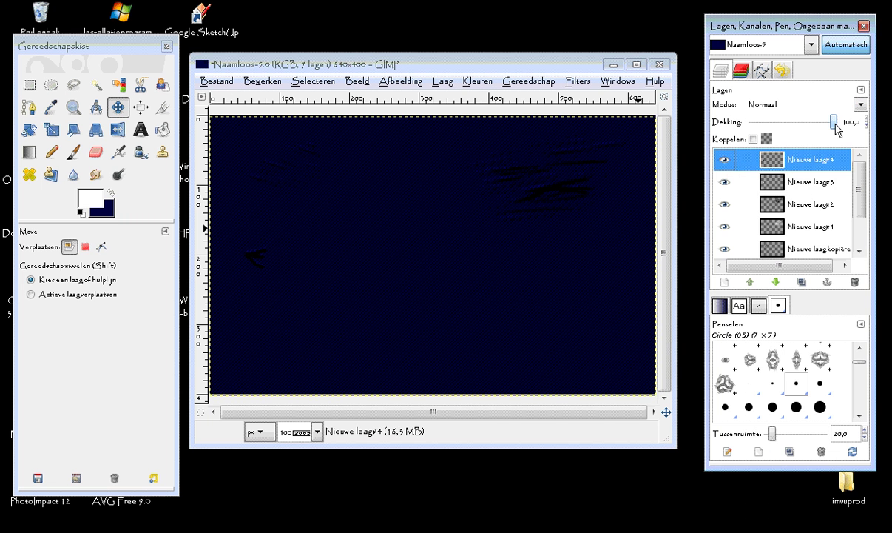
drag(834, 125, 790, 131)
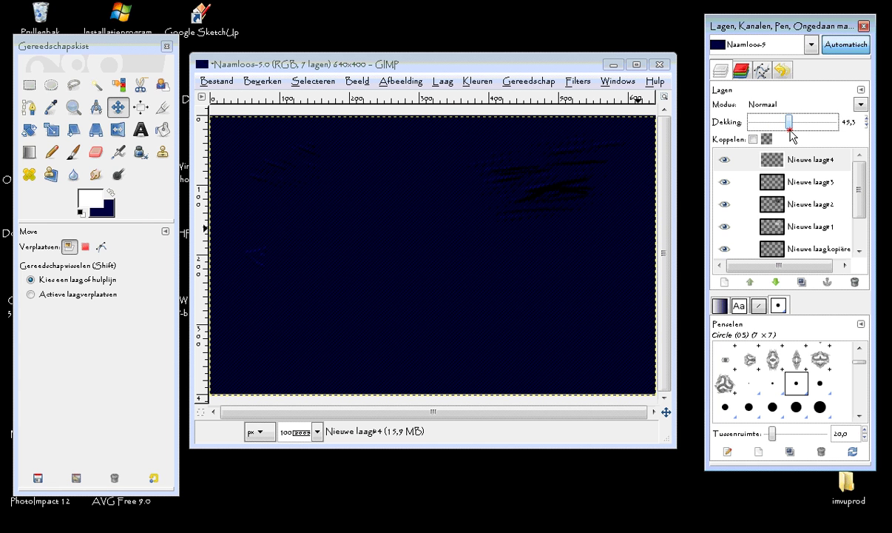
drag(791, 130, 792, 130)
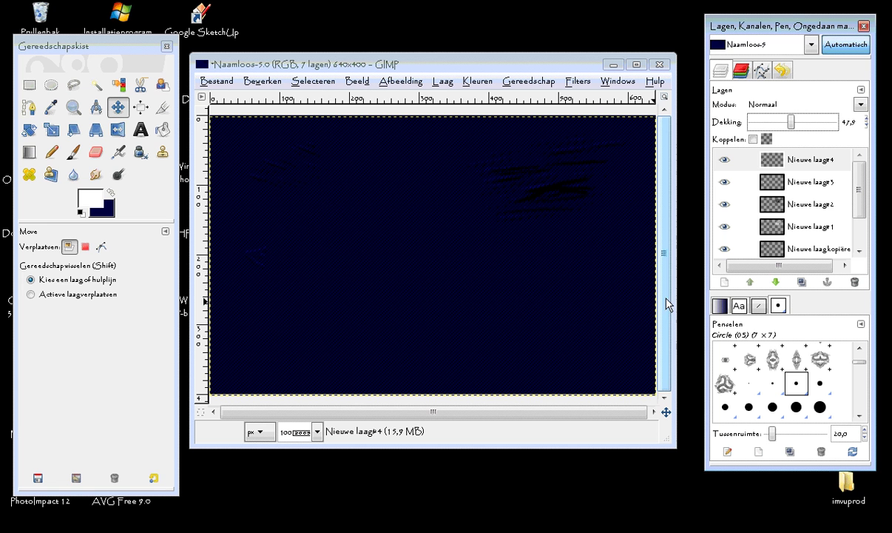
Add a new transparent layer, Nieuwe laag#5, at the top of the stack.
click(443, 80)
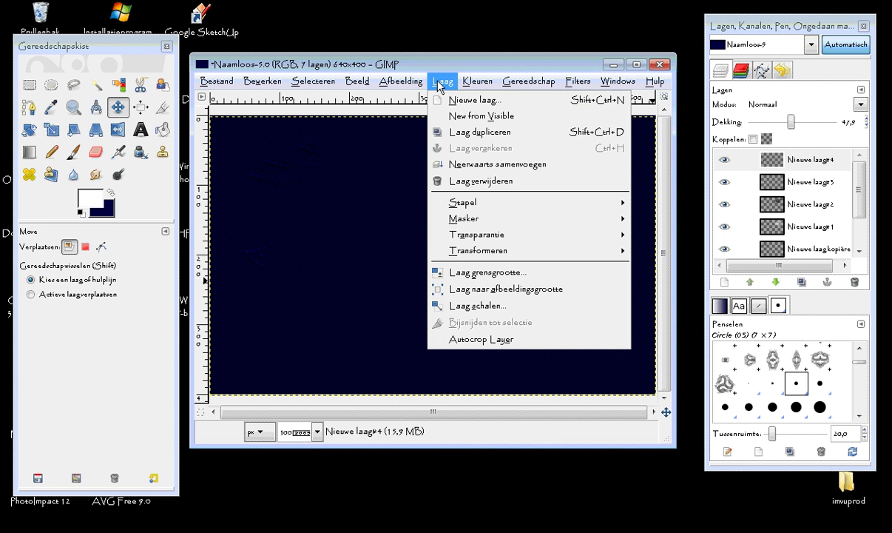
click(472, 100)
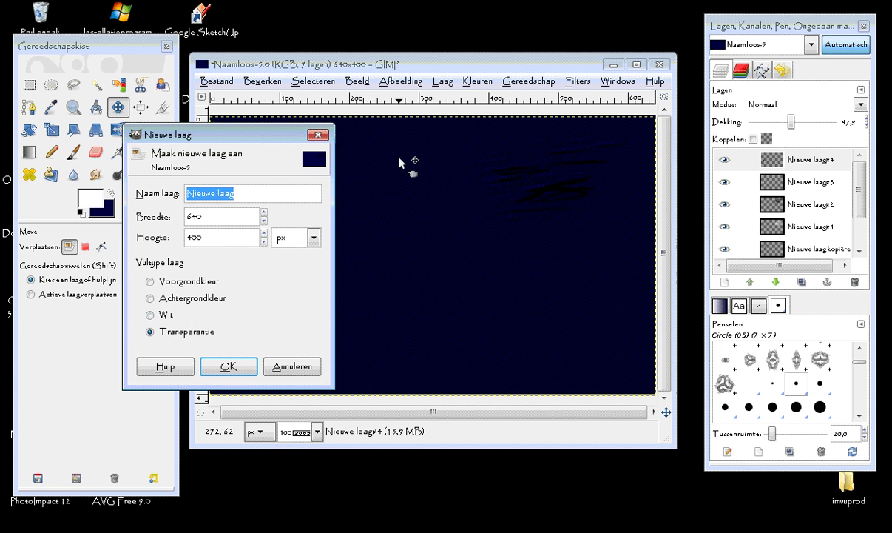
click(227, 364)
Switch to the Paintbrush using the Circle Fuzzy (07) brush tip.
click(73, 152)
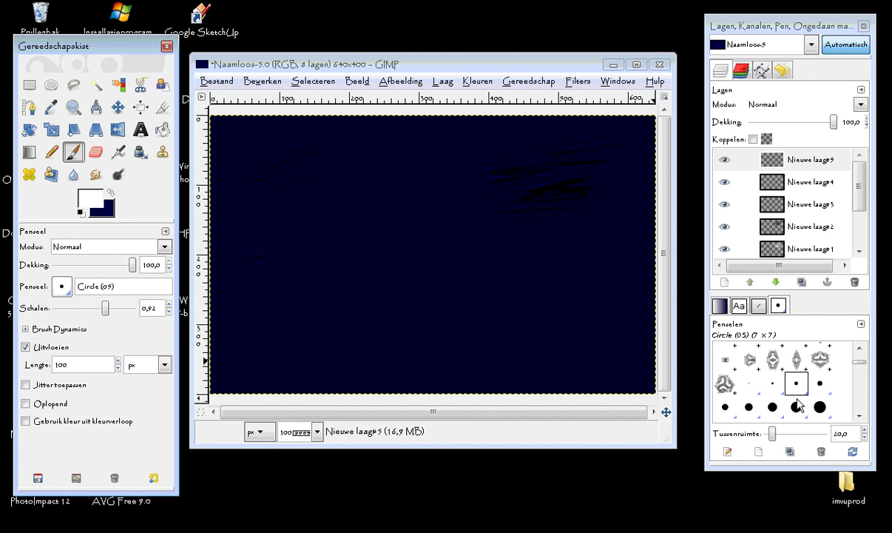
scroll(796, 394, down, 3)
scroll(799, 397, down, 1)
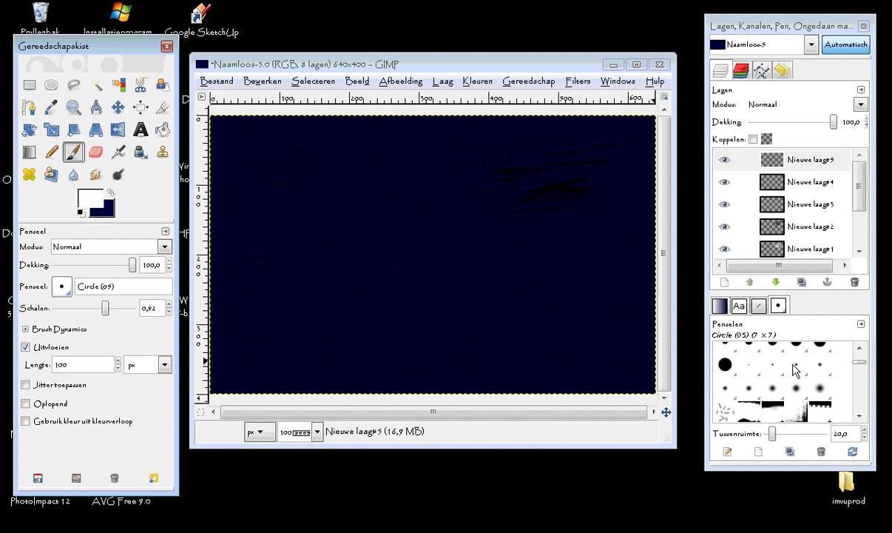
click(797, 365)
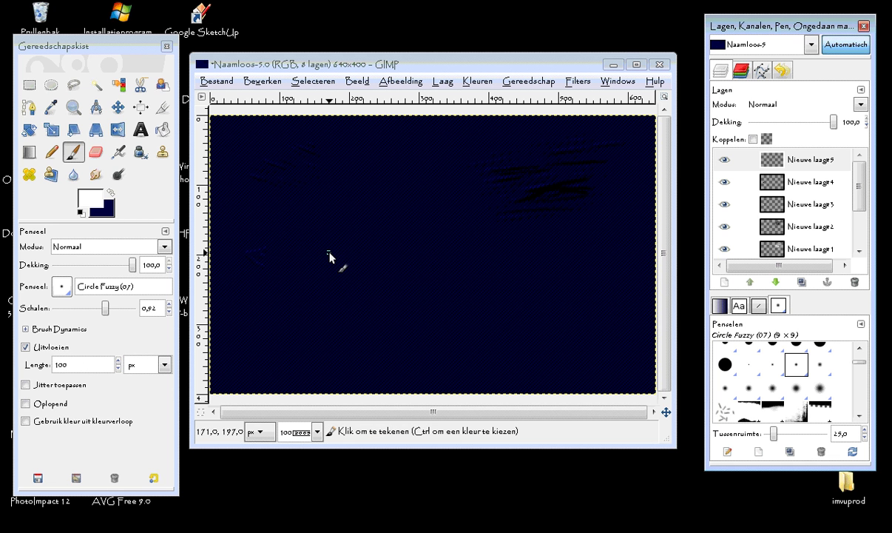
Undo a trial stroke, then fan three tapered white strokes out from the rip's origin.
drag(329, 252, 475, 252)
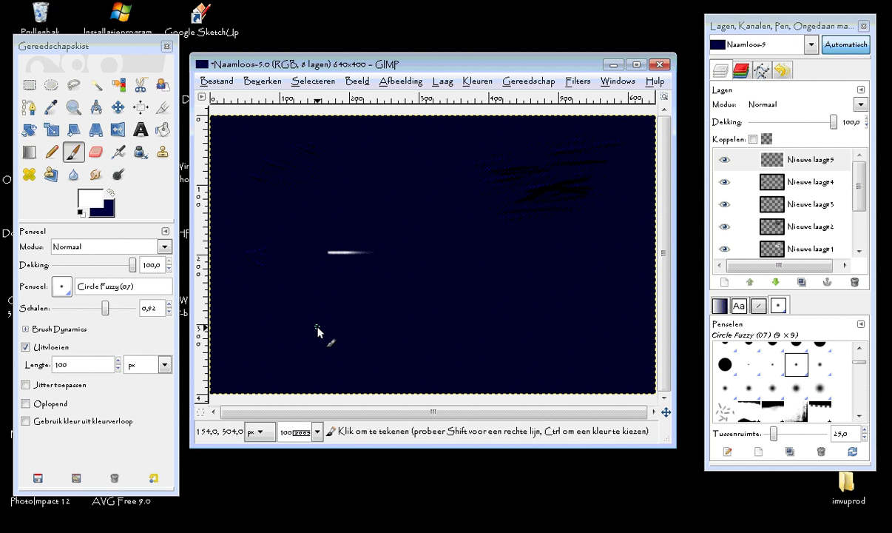
key(ctrl+z)
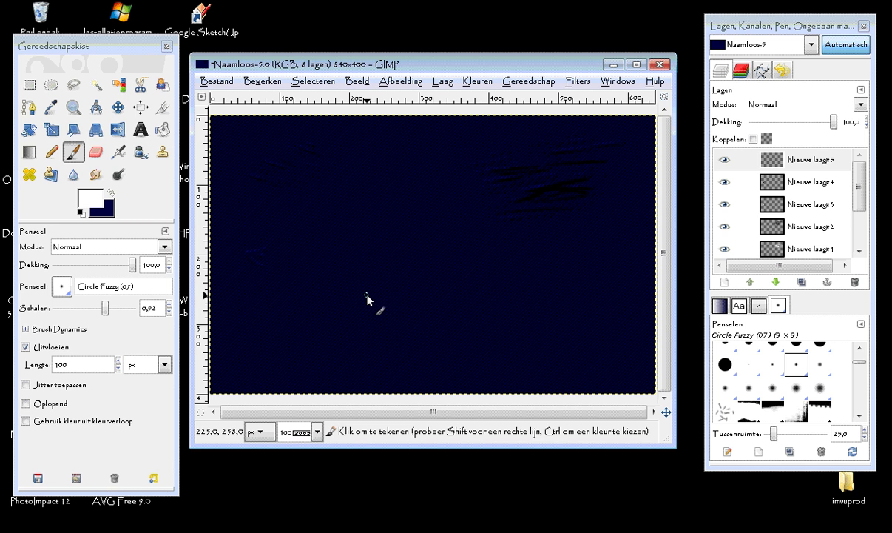
drag(366, 294, 447, 259)
mouse_move(367, 297)
mouse_down()
mouse_move(448, 295)
mouse_move(478, 308)
mouse_up()
drag(369, 296, 468, 326)
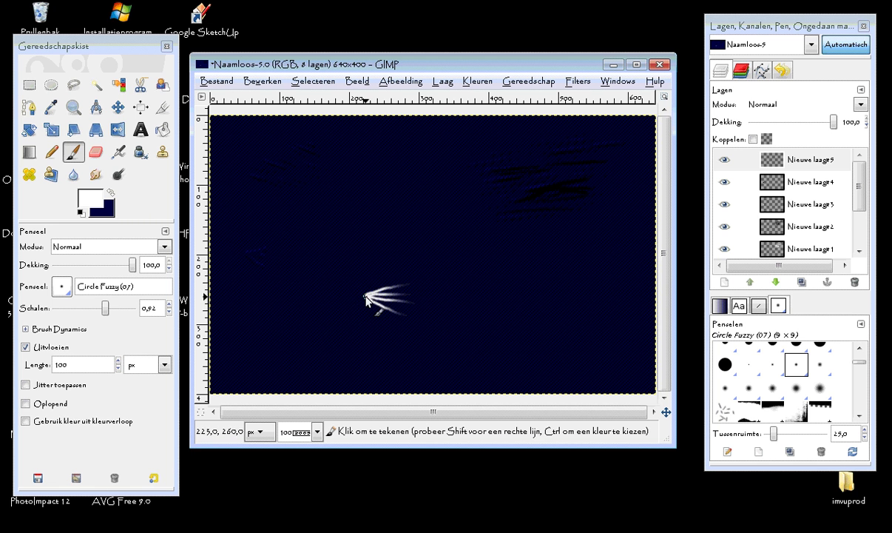
Paint the rip's upper and lower arcing edges meeting at a point, plus a trailing stroke.
drag(366, 296, 428, 260)
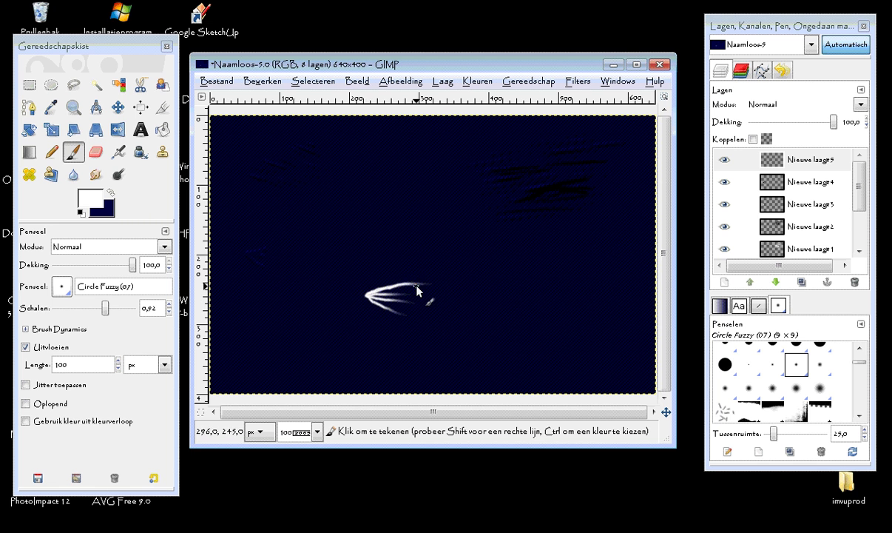
drag(367, 295, 444, 274)
drag(368, 295, 462, 275)
mouse_move(367, 296)
mouse_down()
mouse_move(458, 278)
mouse_move(400, 290)
mouse_move(437, 271)
mouse_up()
drag(366, 297, 457, 273)
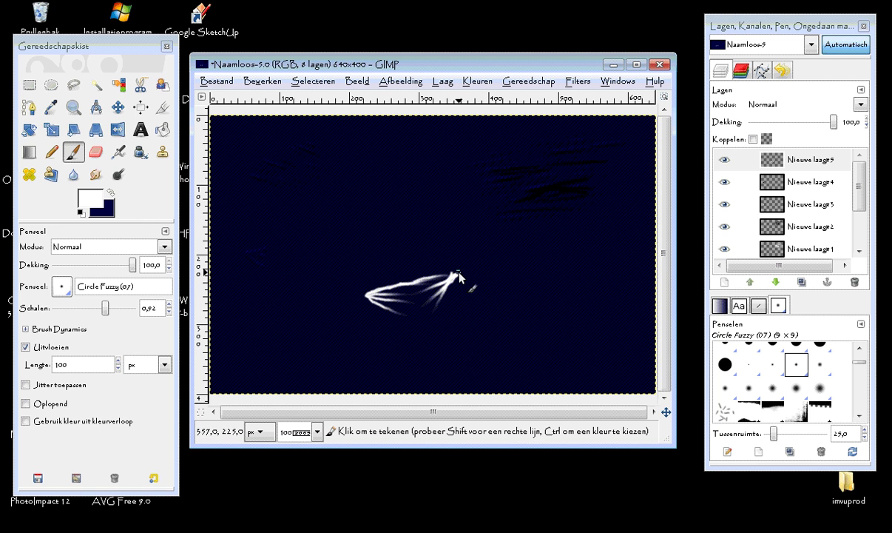
mouse_move(361, 295)
mouse_down()
mouse_move(435, 269)
mouse_move(444, 293)
mouse_up()
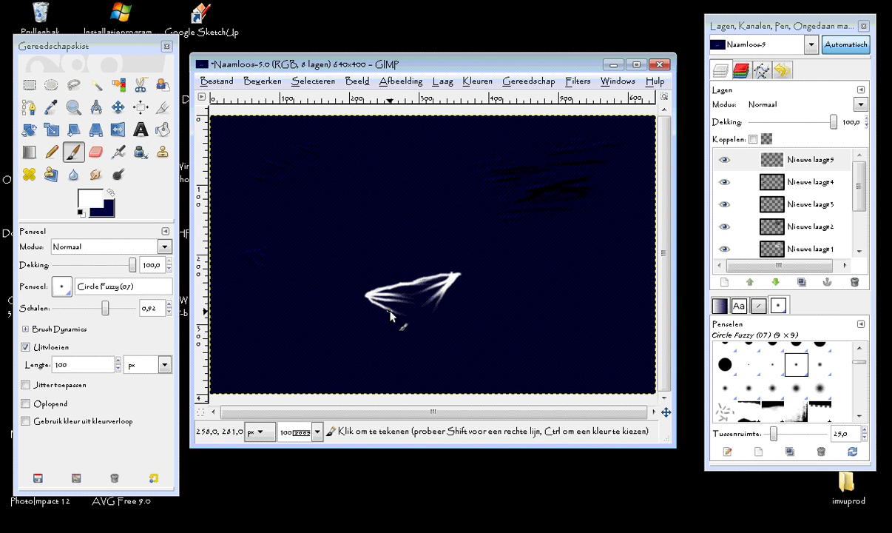
drag(401, 300, 447, 297)
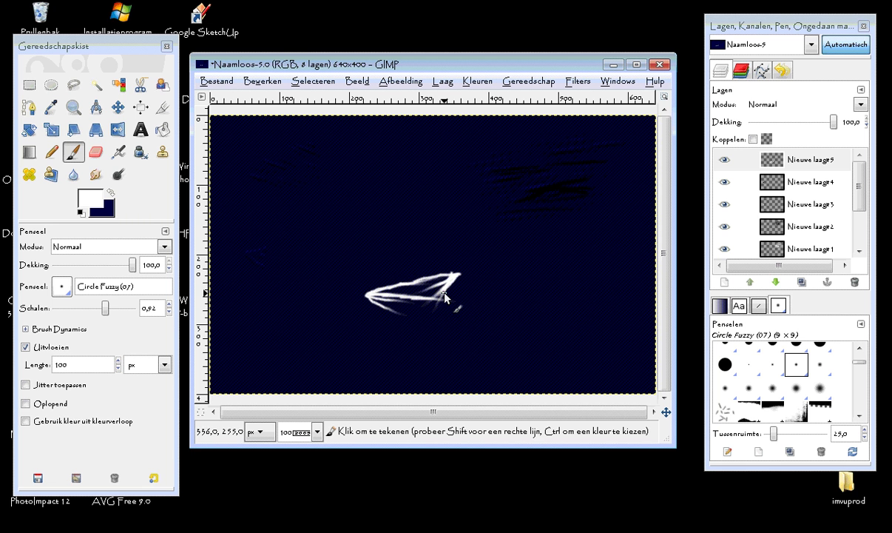
drag(441, 298, 398, 319)
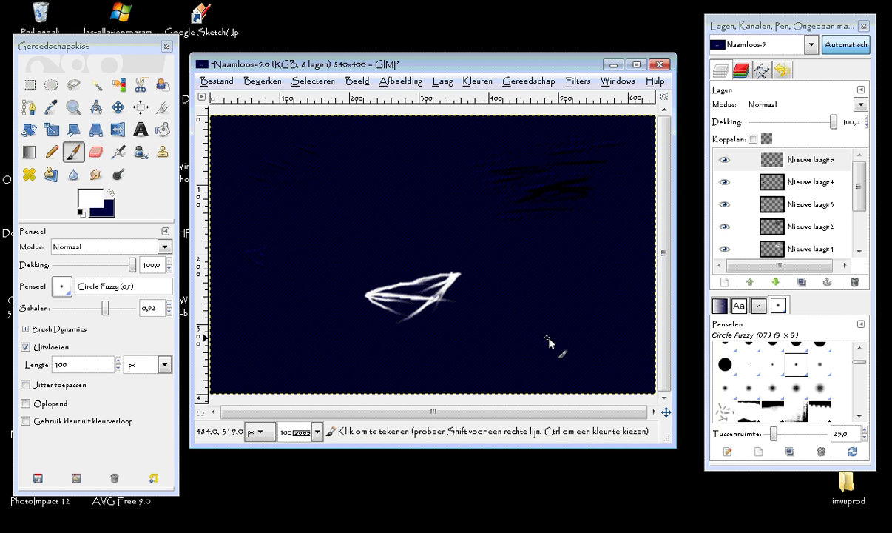
Apply the Reliëf emboss to Nieuwe laag#5 with azimuth 288,00, elevation 0,00 and depth 100.
click(577, 83)
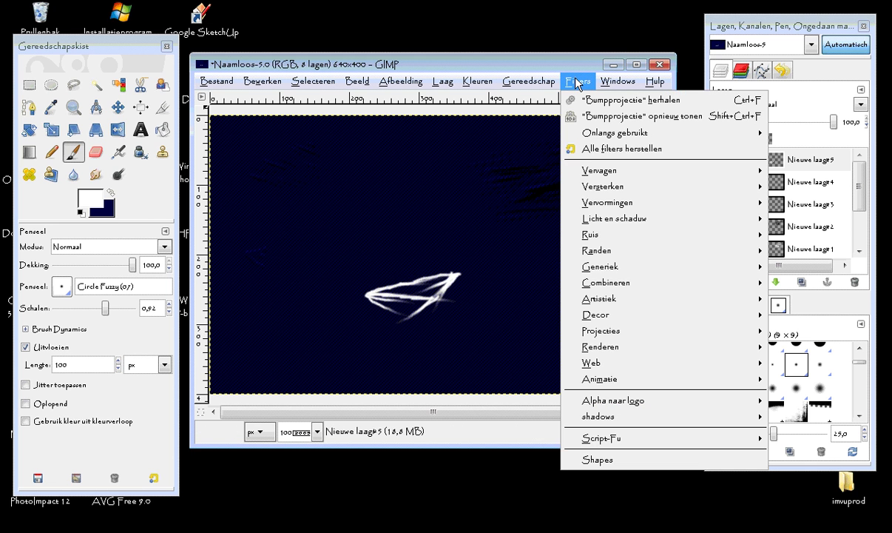
mouse_move(588, 209)
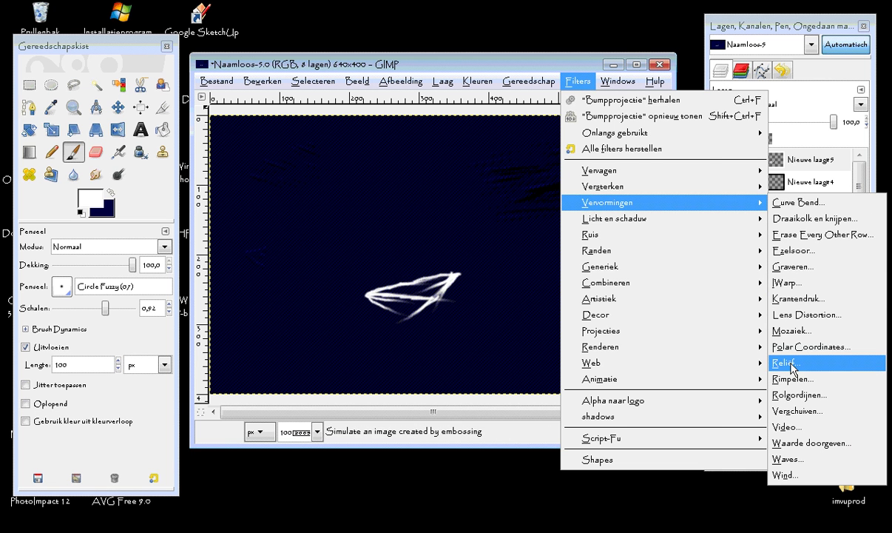
click(784, 363)
click(102, 198)
drag(102, 200, 111, 200)
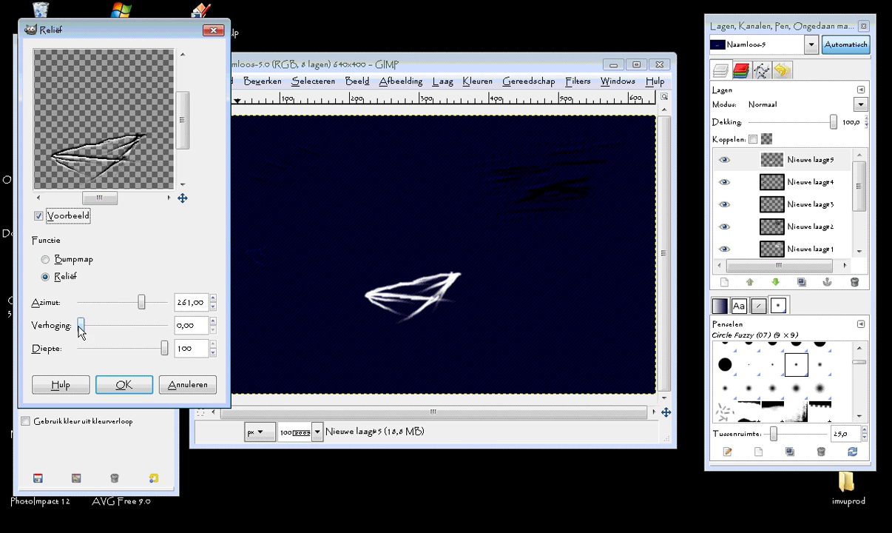
drag(82, 330, 53, 325)
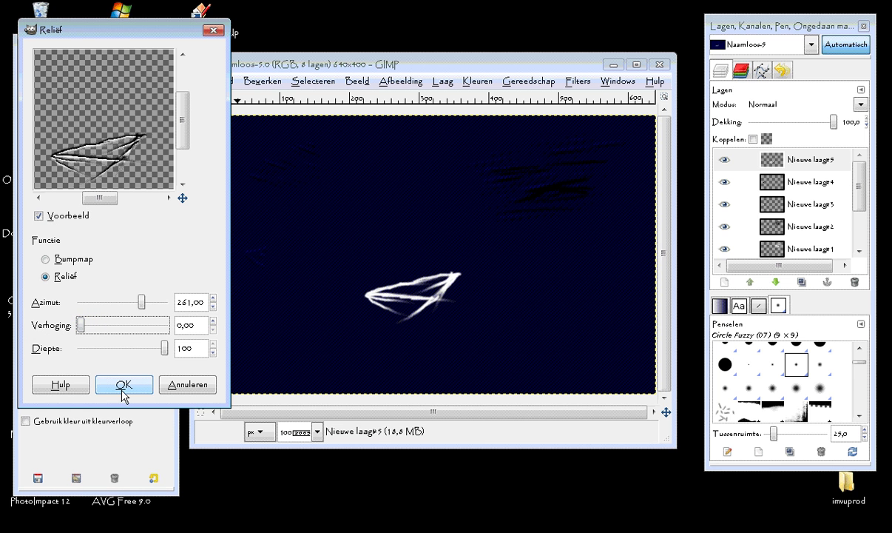
drag(141, 301, 148, 306)
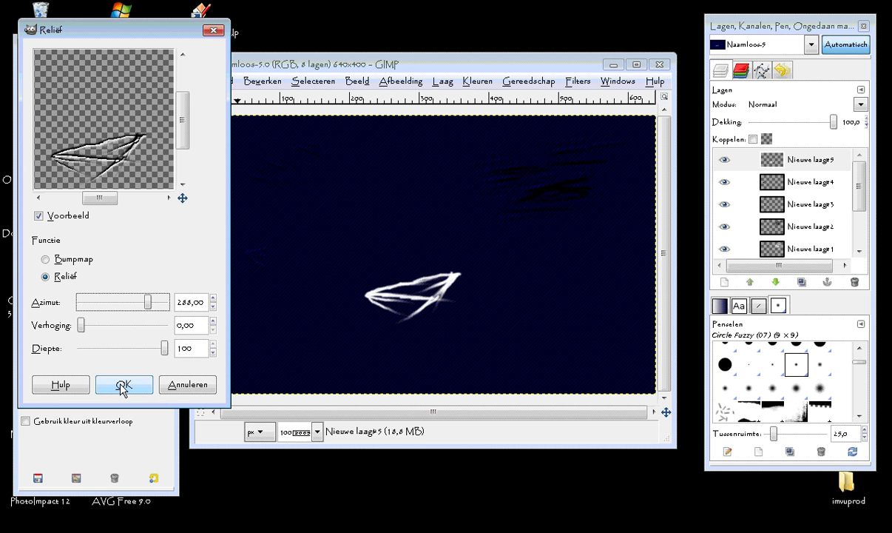
click(122, 385)
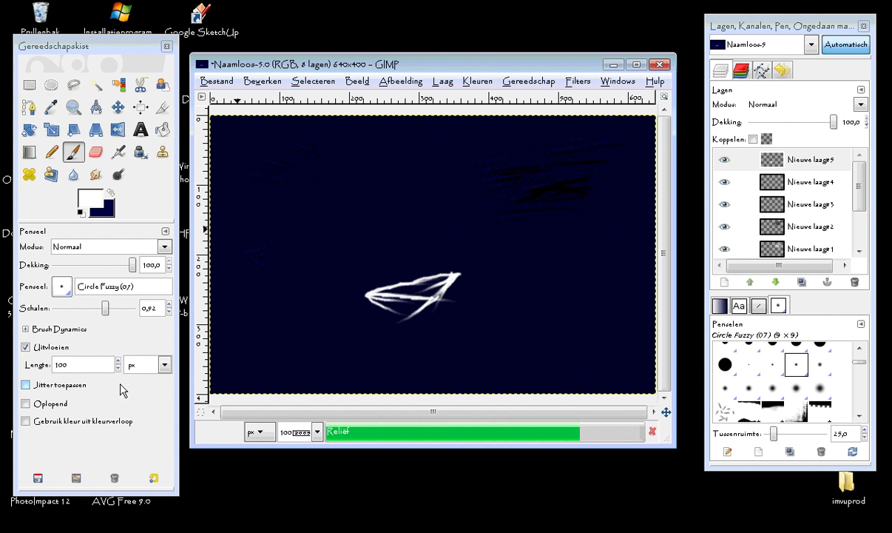
Add a new transparent layer, Nieuwe laag#6, just above Nieuwe laag#4.
click(788, 161)
click(798, 183)
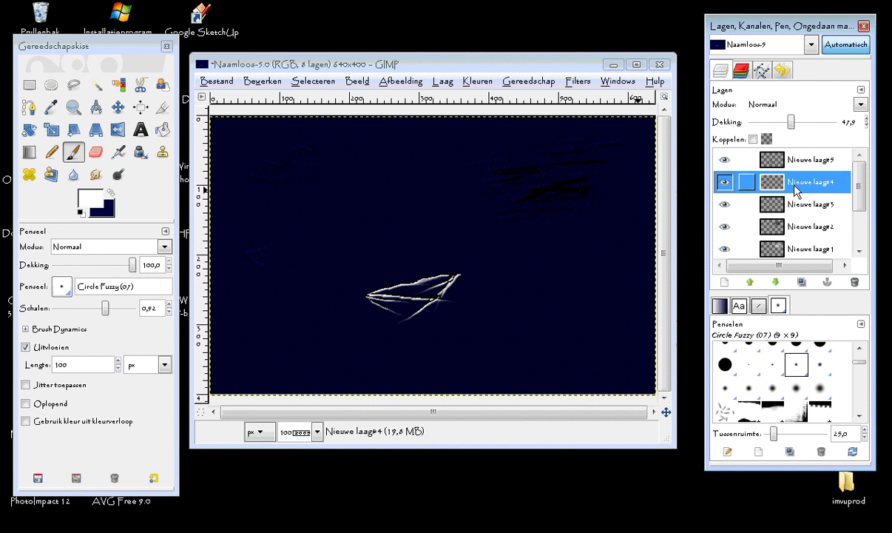
click(725, 283)
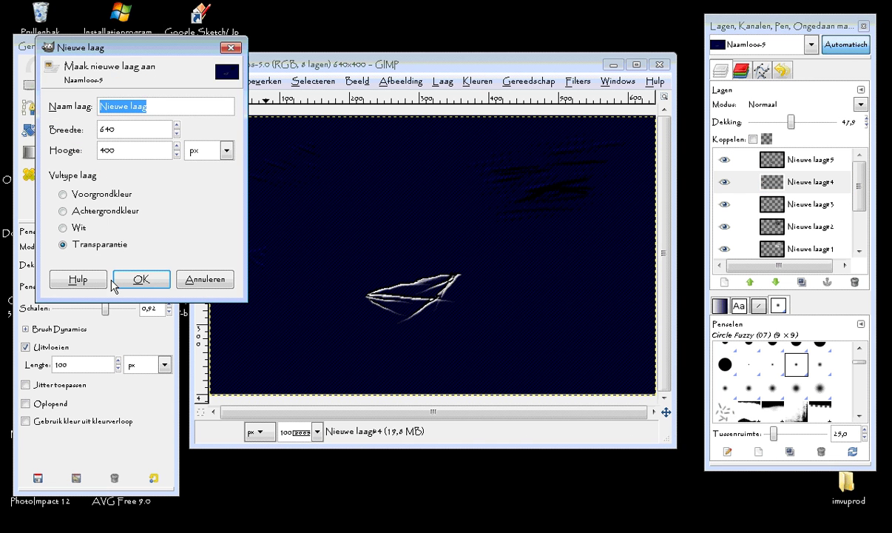
click(140, 278)
Paint black inside the rip near its tip on Nieuwe laag#6 with the Circle (13) brush.
click(736, 181)
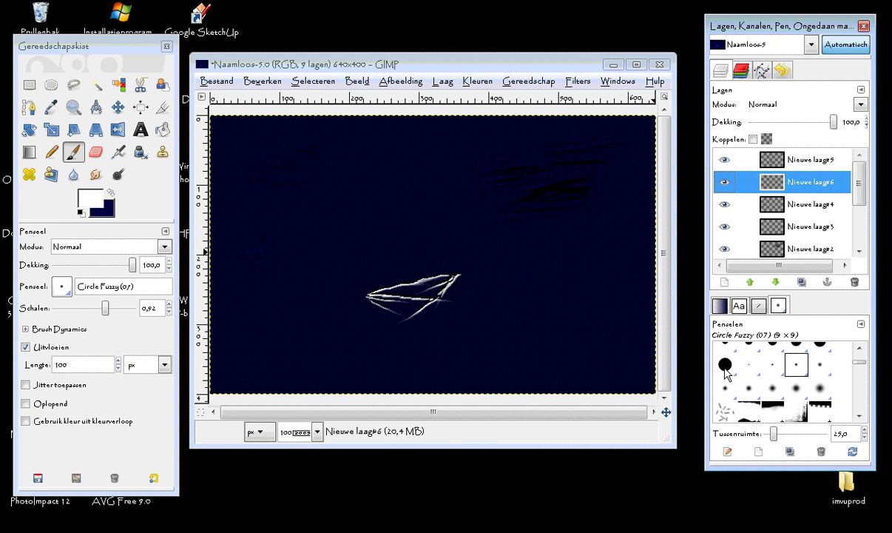
scroll(714, 355, up, 1)
click(771, 358)
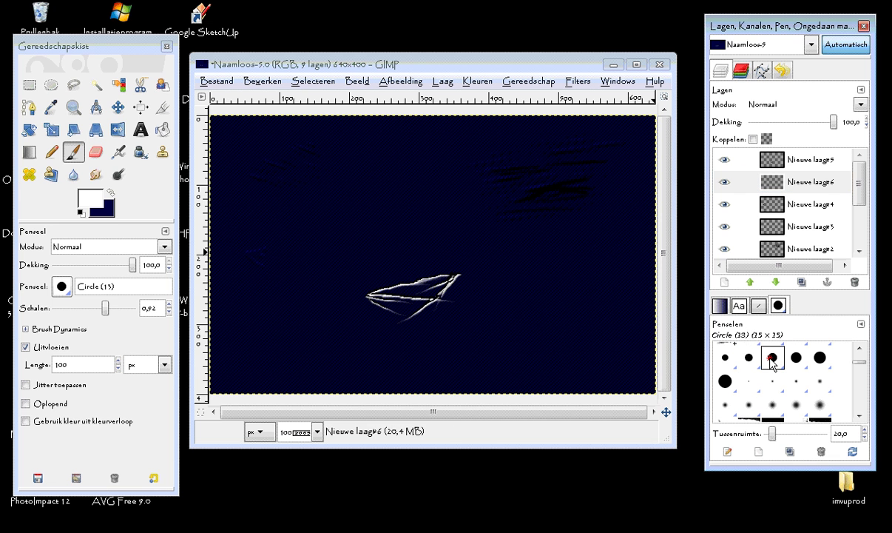
click(80, 212)
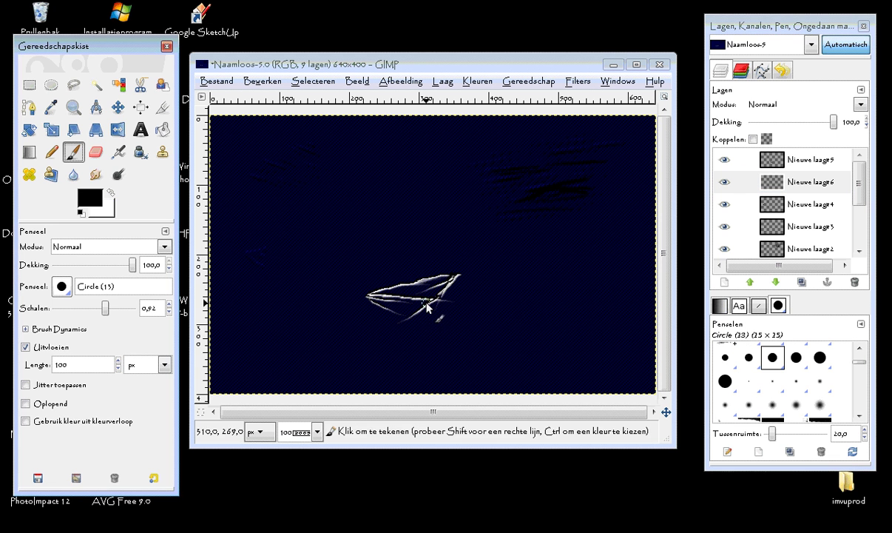
key(ctrl+z)
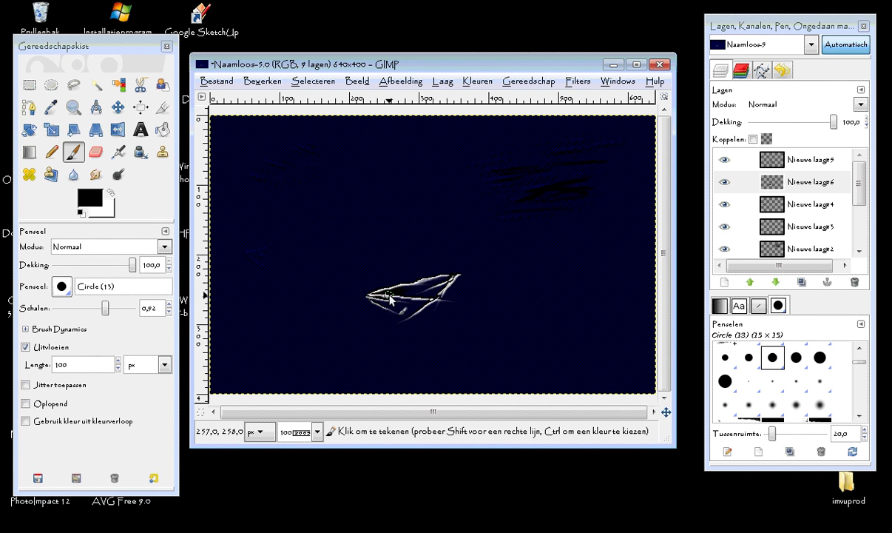
mouse_move(448, 285)
mouse_down()
mouse_move(392, 293)
mouse_move(448, 295)
mouse_move(445, 282)
mouse_move(420, 307)
mouse_move(440, 287)
mouse_move(401, 306)
mouse_move(448, 286)
mouse_move(398, 302)
mouse_move(385, 323)
mouse_move(377, 296)
mouse_move(438, 307)
mouse_move(370, 300)
mouse_move(425, 313)
mouse_move(391, 305)
mouse_move(415, 318)
mouse_up()
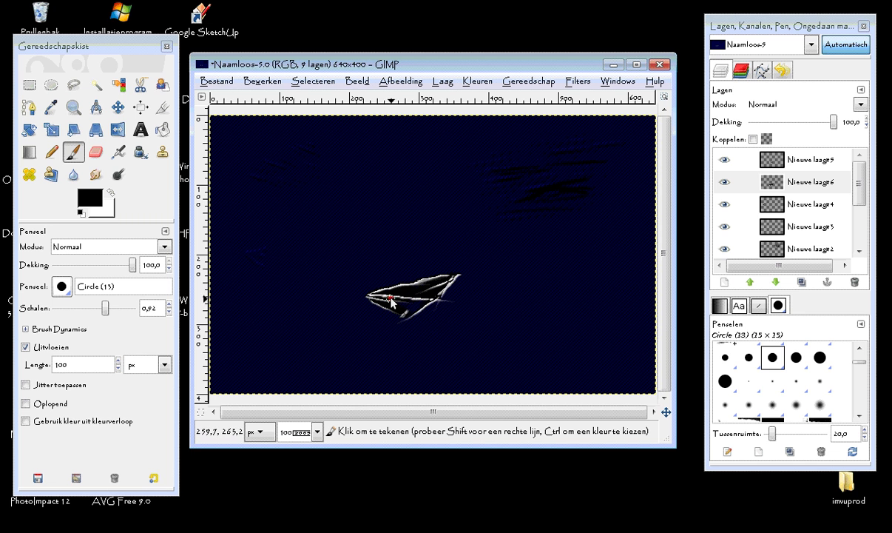